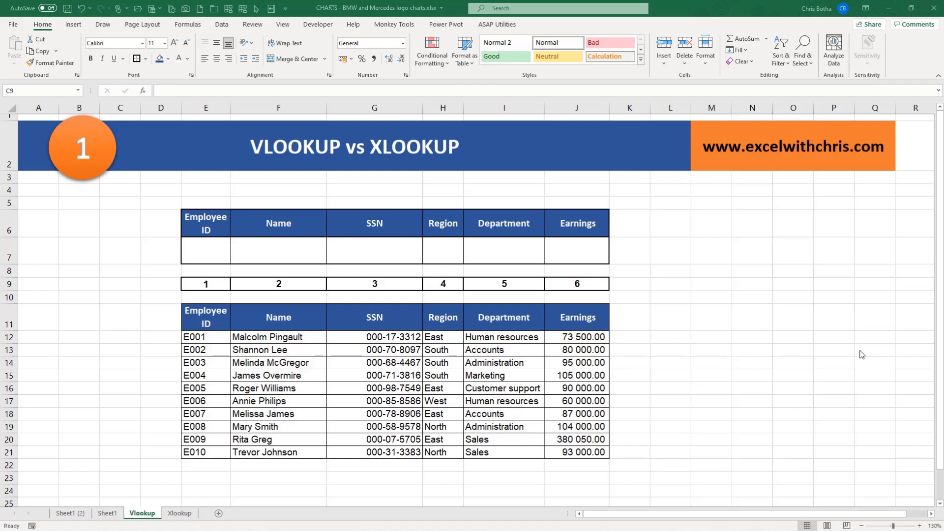
- Examine the full employee table in E11:J21, including its header row, by selecting the range
{"action": "left_click", "coordinate": [200, 309]}
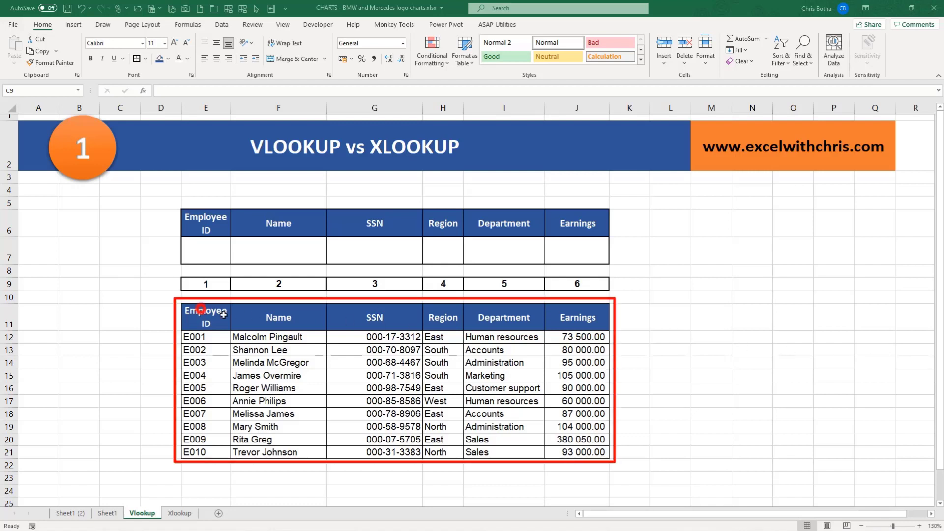
{"action": "left_click_drag", "start_coordinate": [201, 309], "coordinate": [580, 450]}
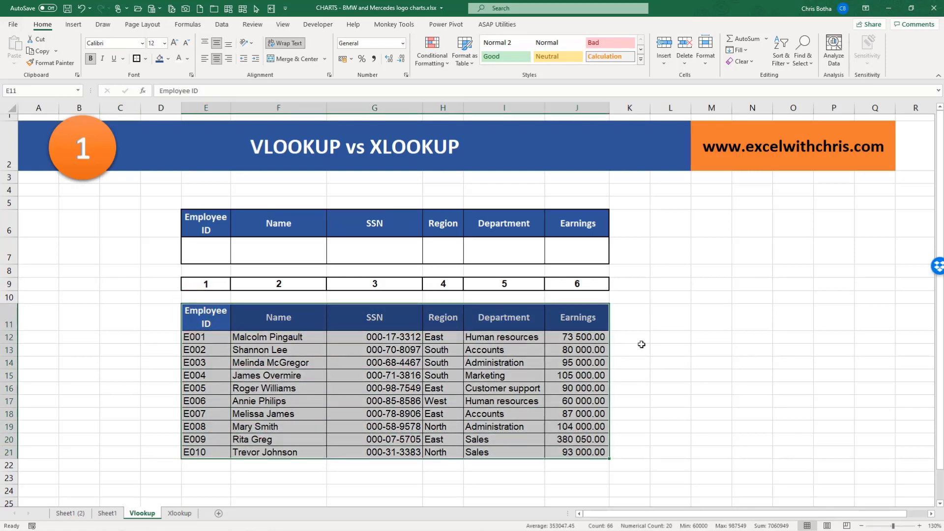
{"action": "left_click", "coordinate": [650, 331]}
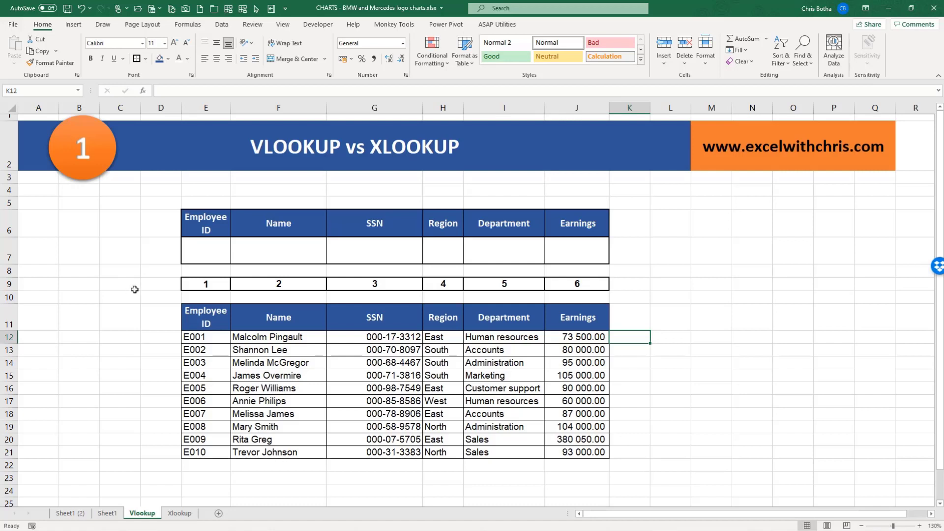
- Enter the ID of the employee listed in row 13 into the Employee ID lookup cell E7
{"action": "left_click", "coordinate": [194, 249]}
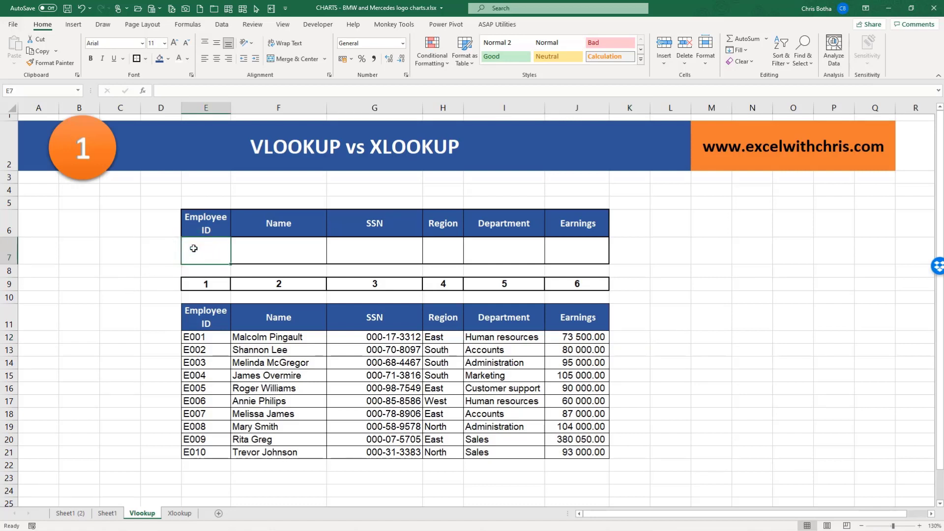
{"action": "type", "text": "E"}
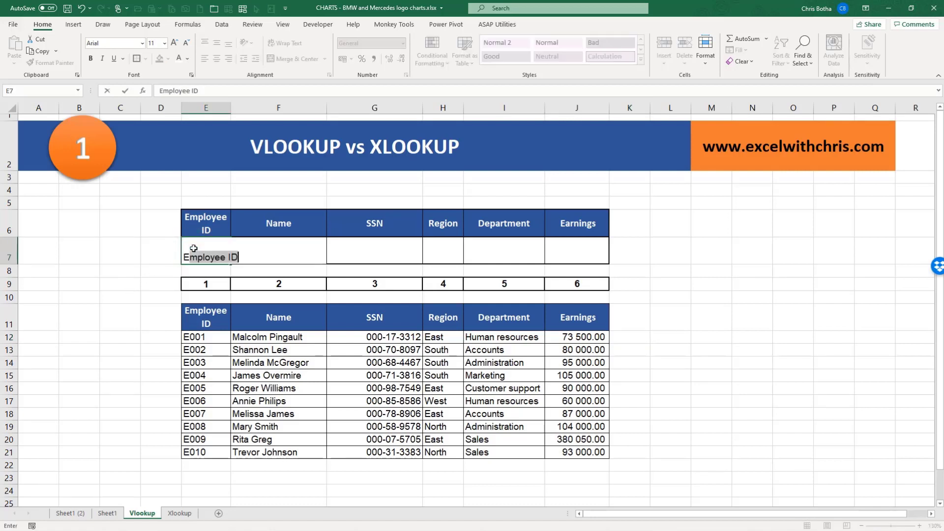
{"action": "type", "text": "002"}
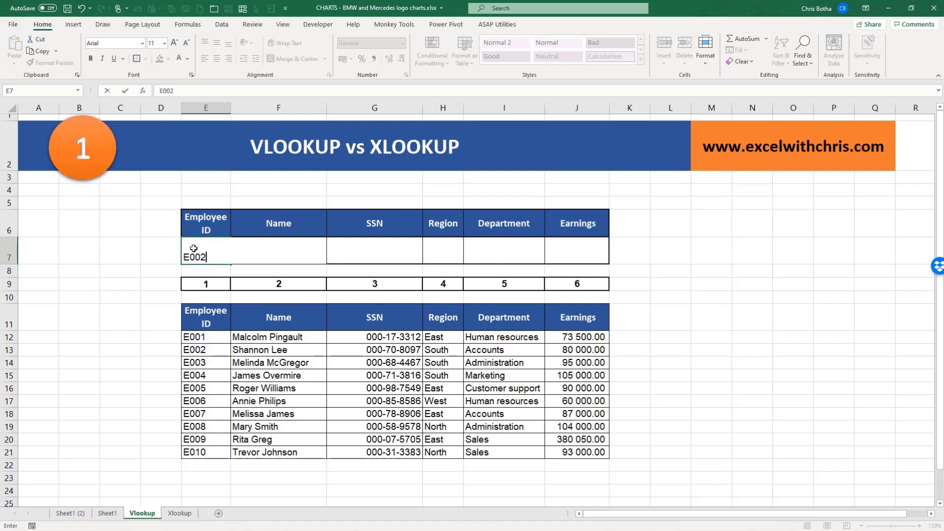
{"action": "key", "text": "Return"}
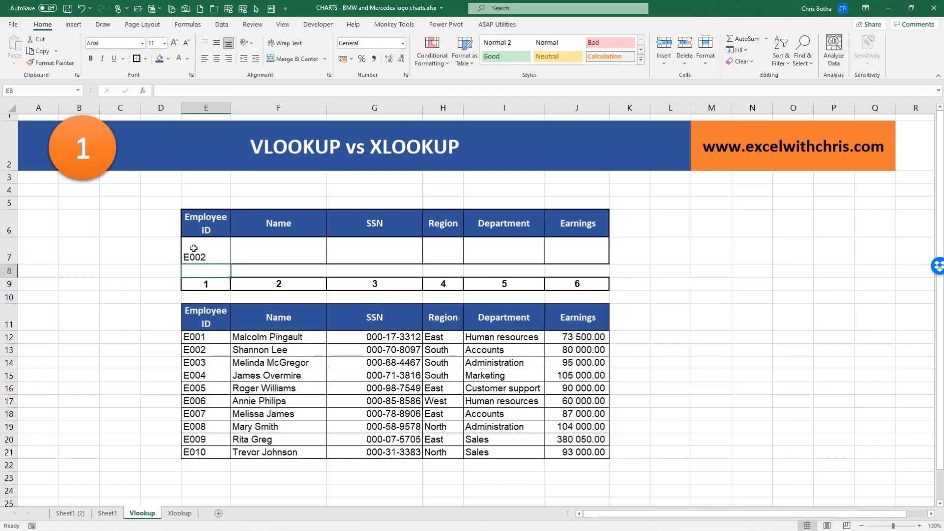
- Compare the empty Name, SSN, Region, Department and Earnings cells in row 7 with the matching employee record in row 13
{"action": "left_click", "coordinate": [244, 258]}
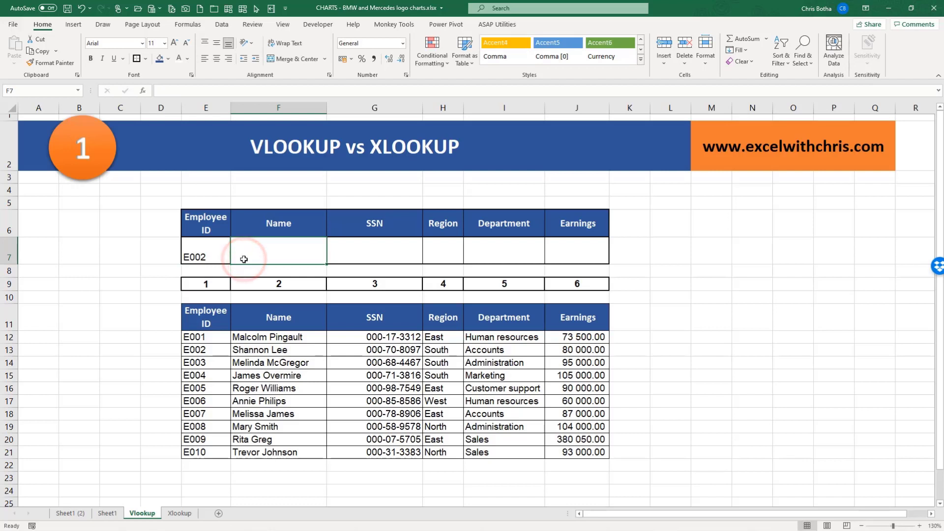
{"action": "left_click", "coordinate": [254, 351]}
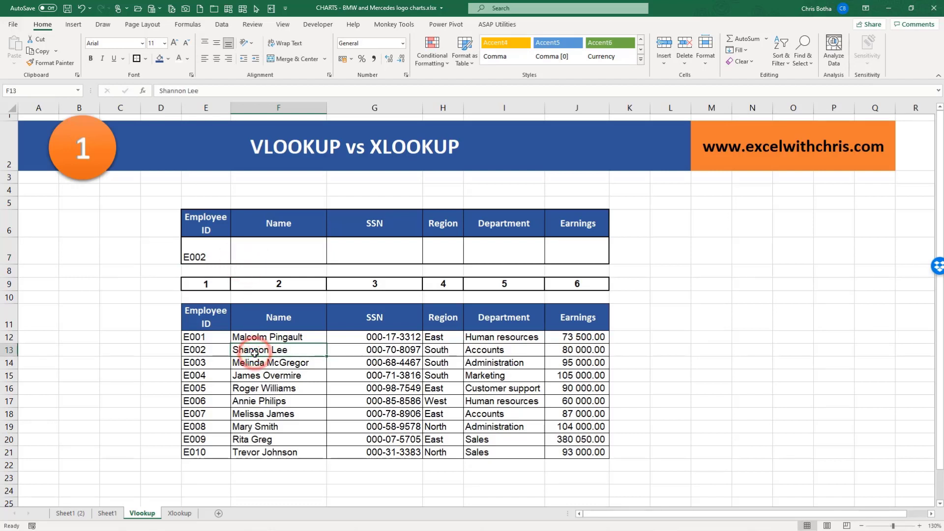
{"action": "left_click", "coordinate": [270, 245]}
{"action": "left_click", "coordinate": [372, 252]}
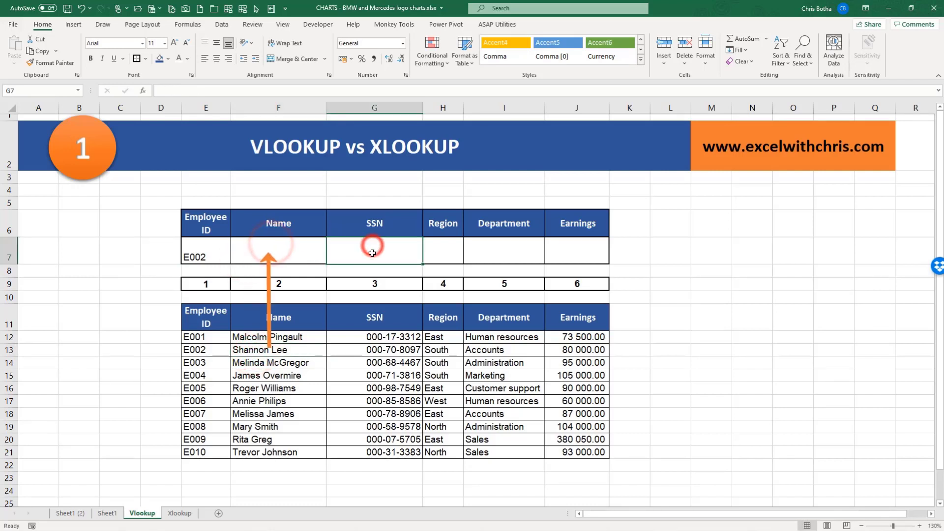
{"action": "left_click", "coordinate": [372, 352]}
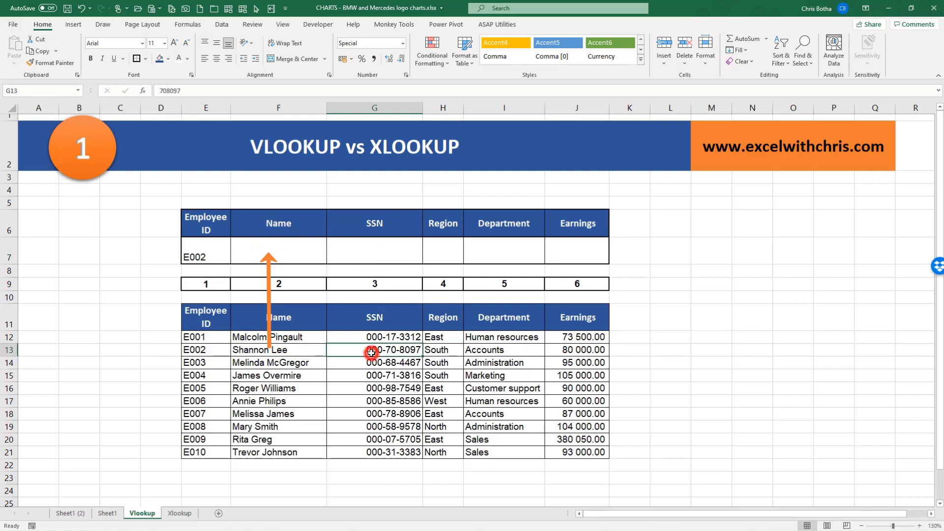
{"action": "left_click", "coordinate": [436, 249]}
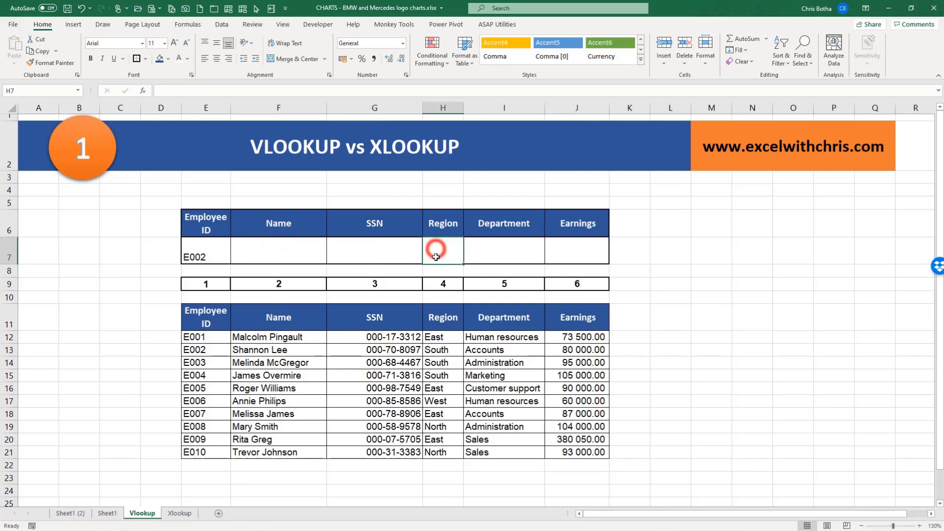
{"action": "left_click", "coordinate": [437, 350]}
{"action": "left_click", "coordinate": [488, 254]}
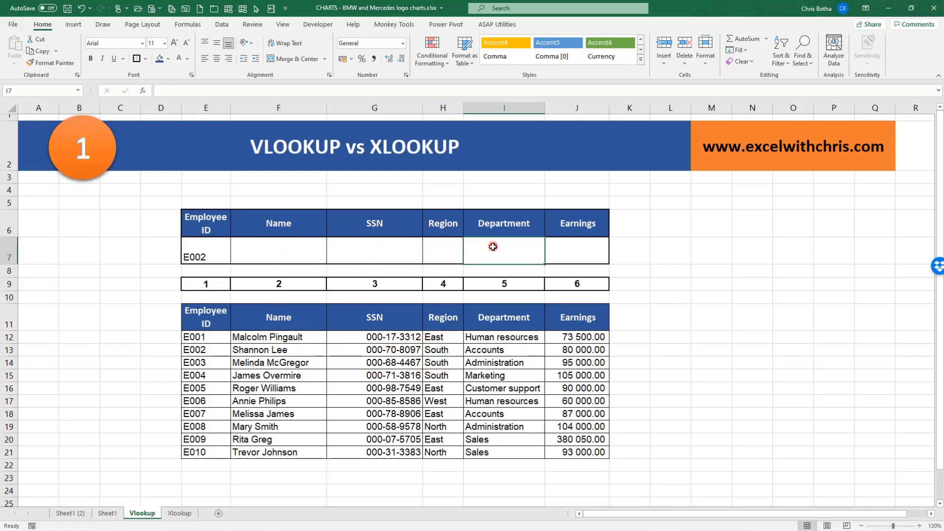
{"action": "left_click", "coordinate": [497, 350]}
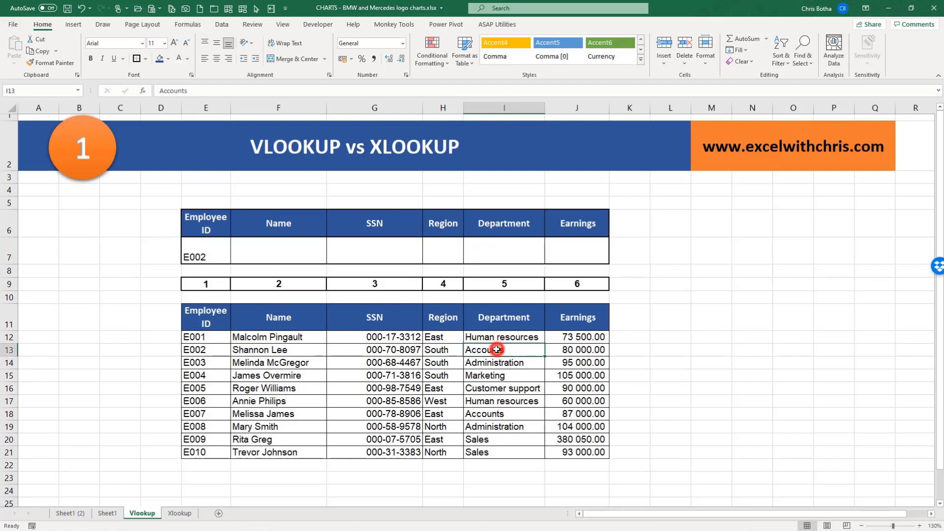
{"action": "left_click", "coordinate": [559, 257]}
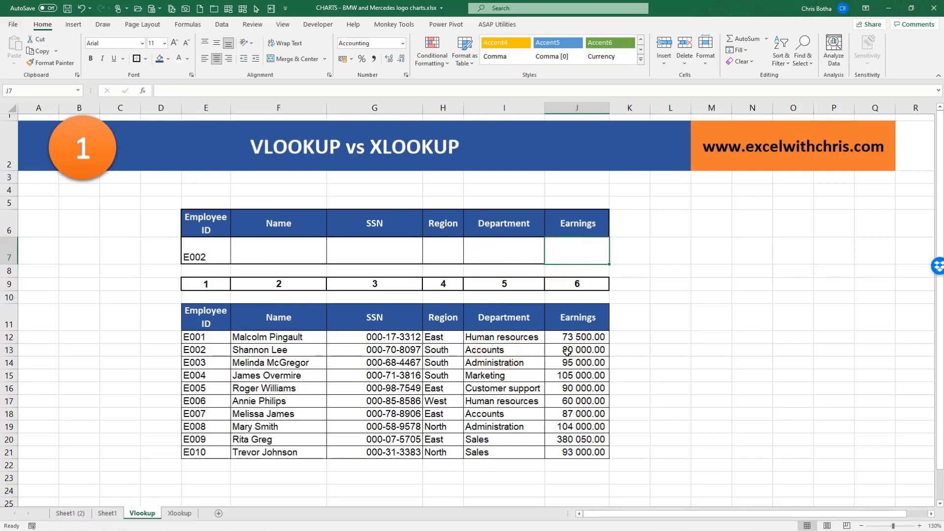
{"action": "left_click", "coordinate": [564, 350]}
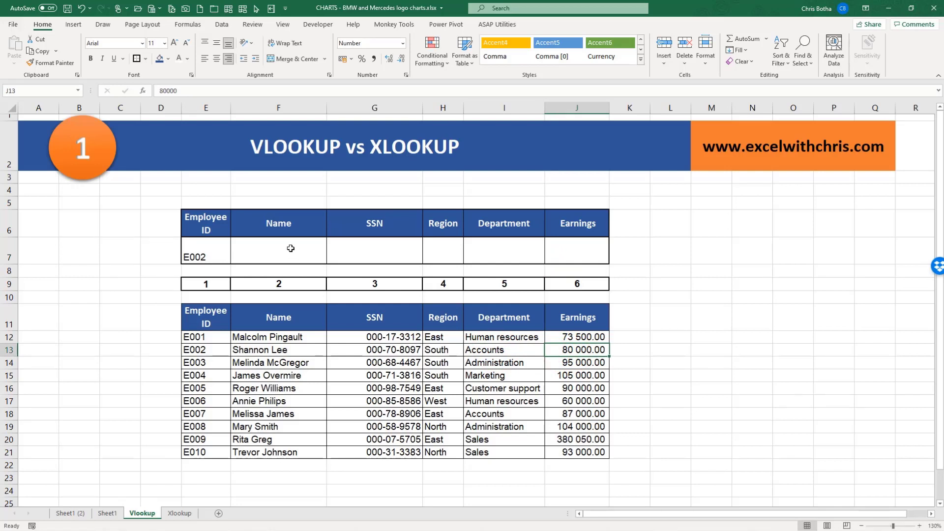
{"action": "left_click", "coordinate": [276, 254]}
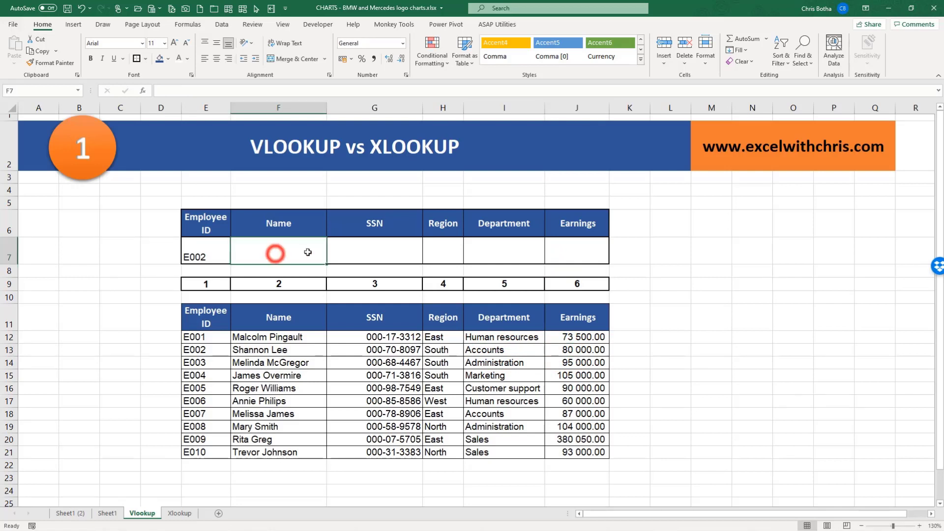
{"action": "left_click", "coordinate": [373, 249]}
{"action": "left_click", "coordinate": [437, 252]}
{"action": "left_click", "coordinate": [506, 249]}
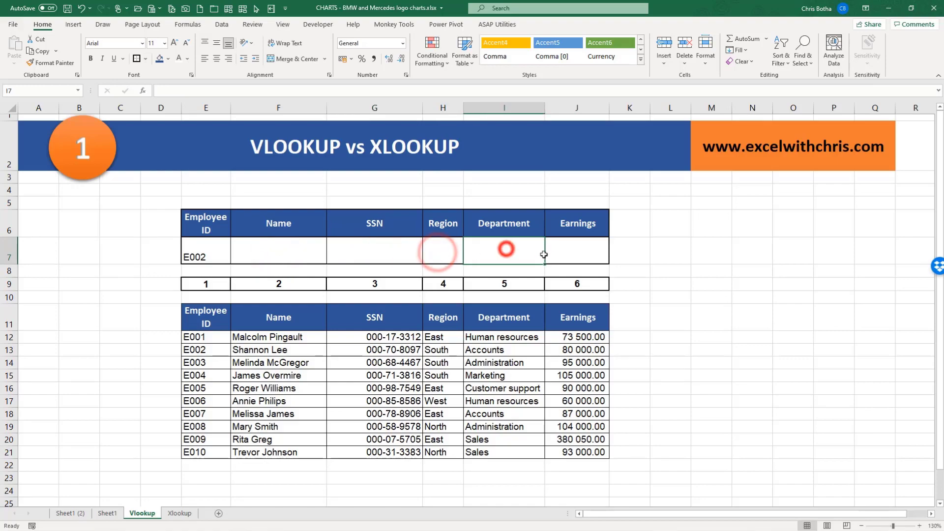
{"action": "left_click", "coordinate": [569, 255]}
- Enter =VLOOKUP(E7,E12:J21,2,FALSE) in cell F7 to return the employee's name by exact match
{"action": "left_click", "coordinate": [260, 254]}
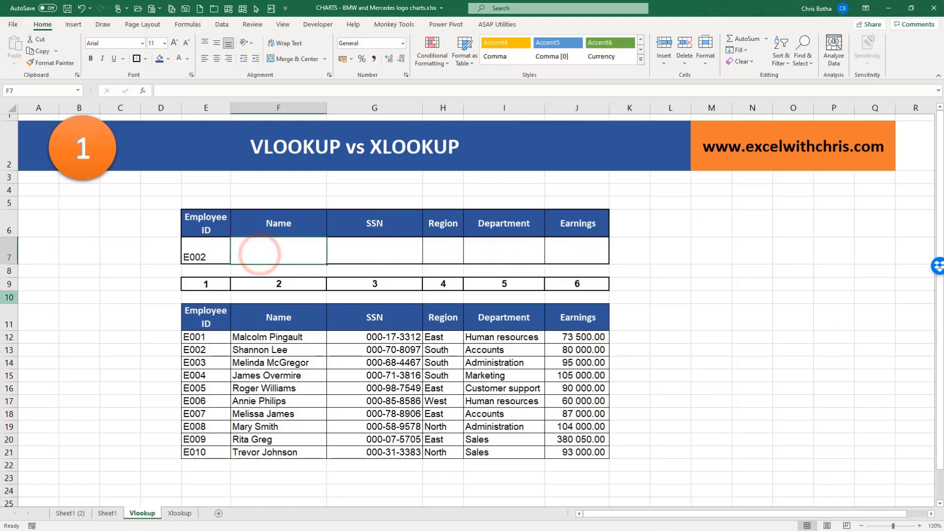
{"action": "type", "text": "=vloo"}
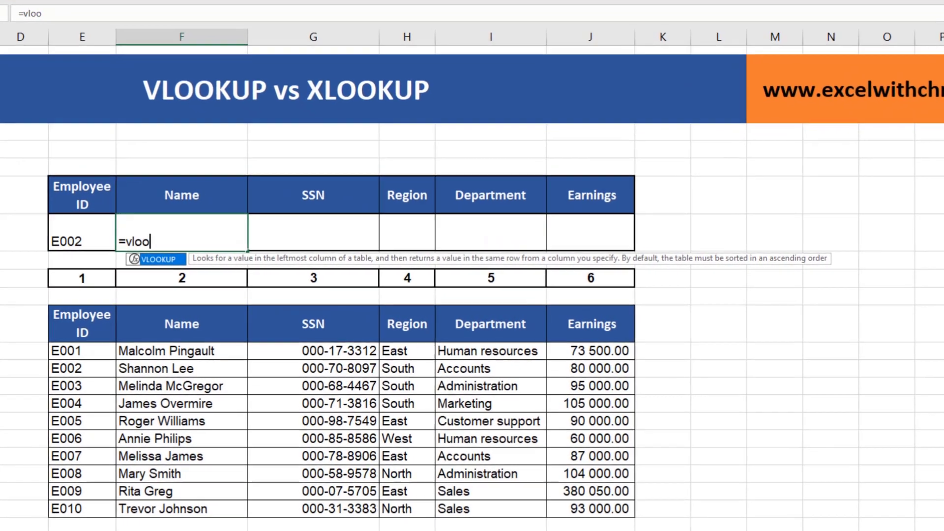
{"action": "type", "text": "ku"}
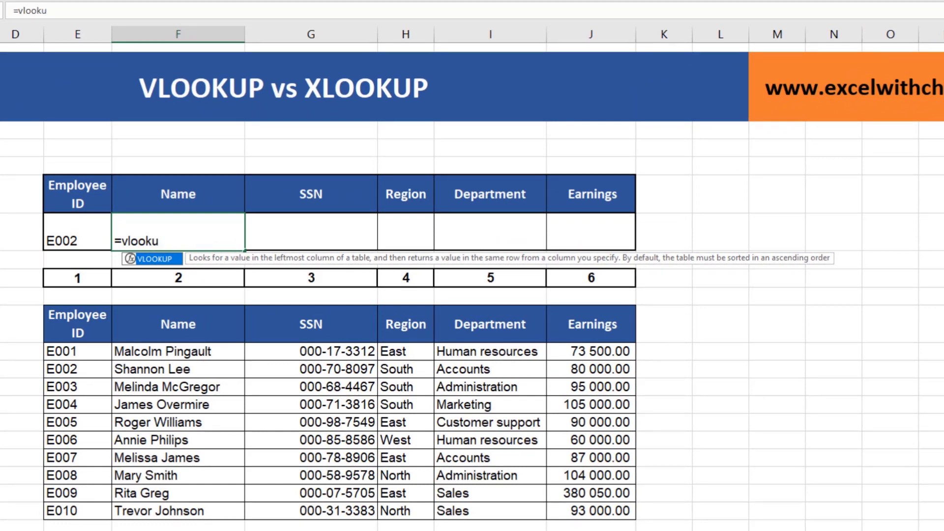
{"action": "type", "text": "p("}
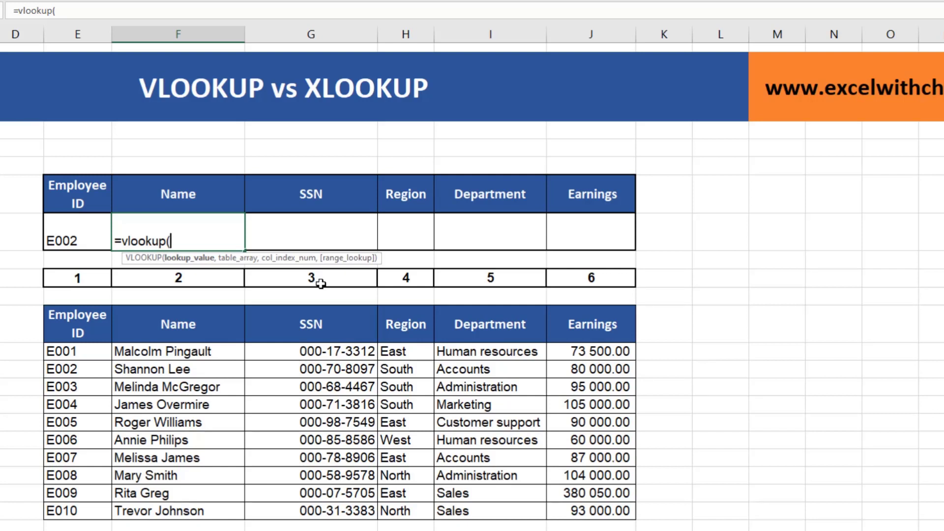
{"action": "left_click", "coordinate": [65, 238]}
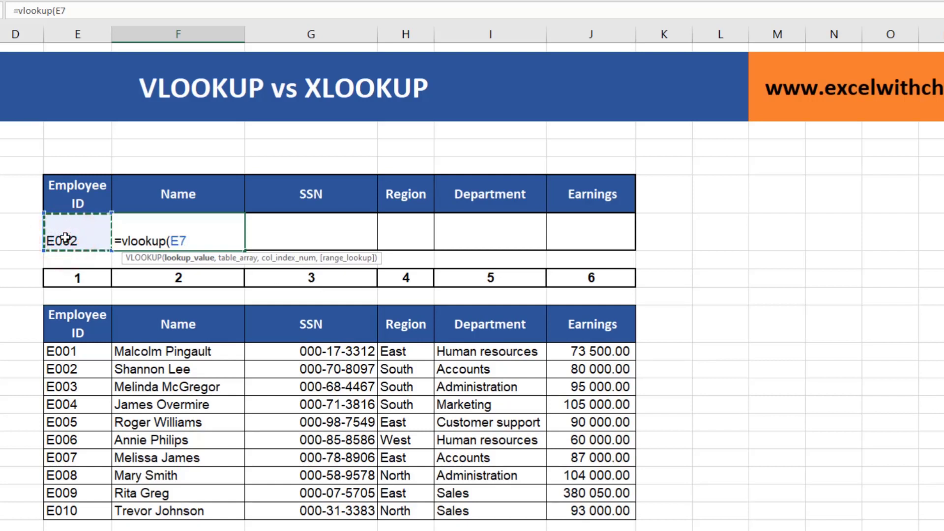
{"action": "type", "text": ","}
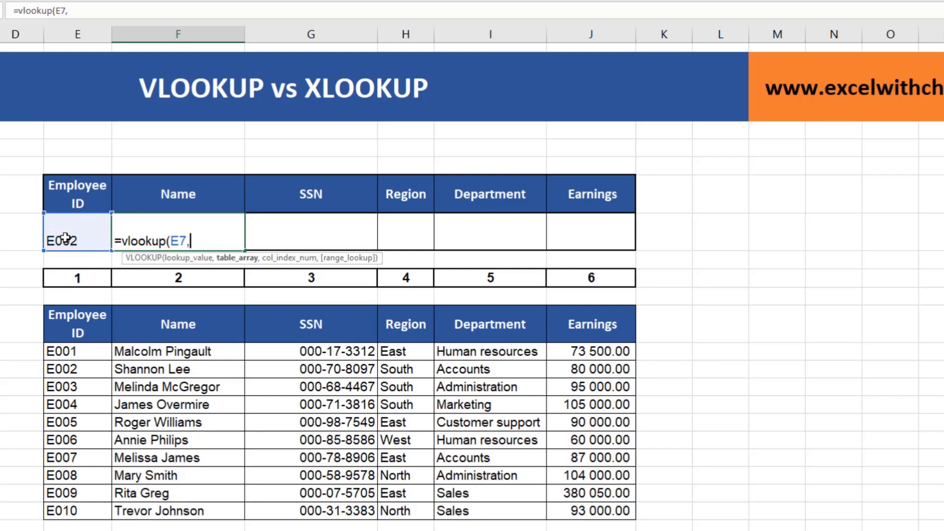
{"action": "left_click_drag", "start_coordinate": [76, 350], "coordinate": [550, 509]}
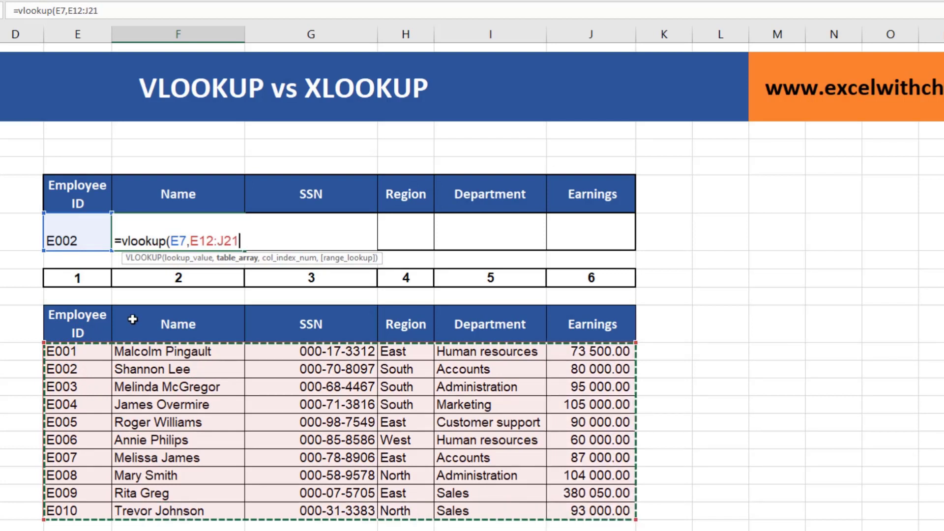
{"action": "type", "text": ","}
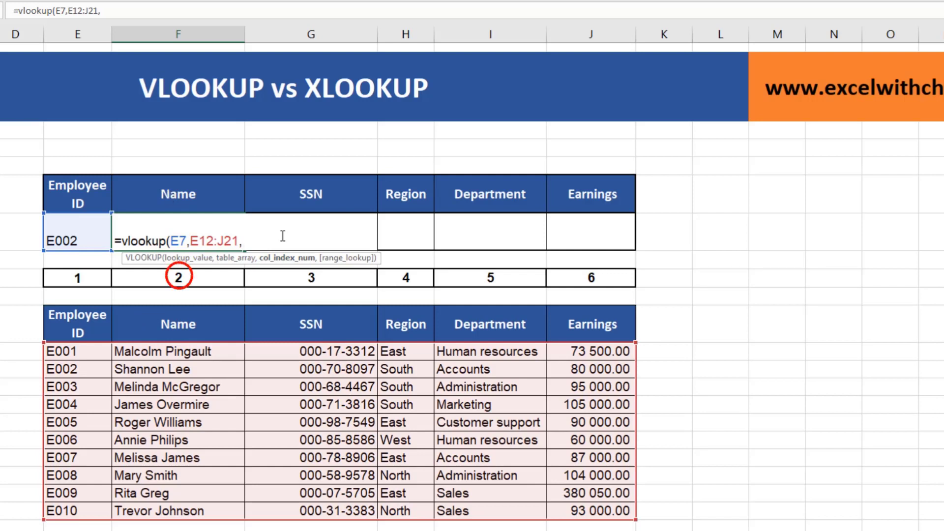
{"action": "type", "text": "2,false"}
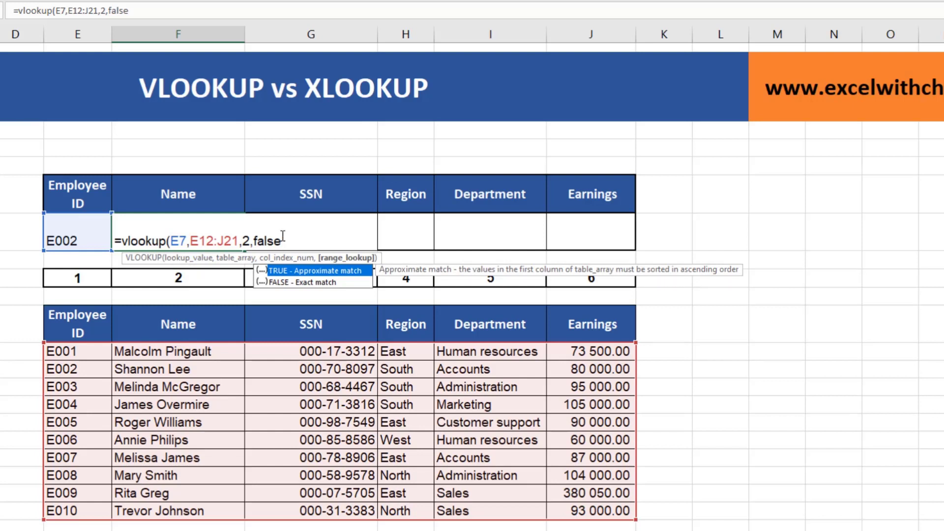
{"action": "type", "text": ")"}
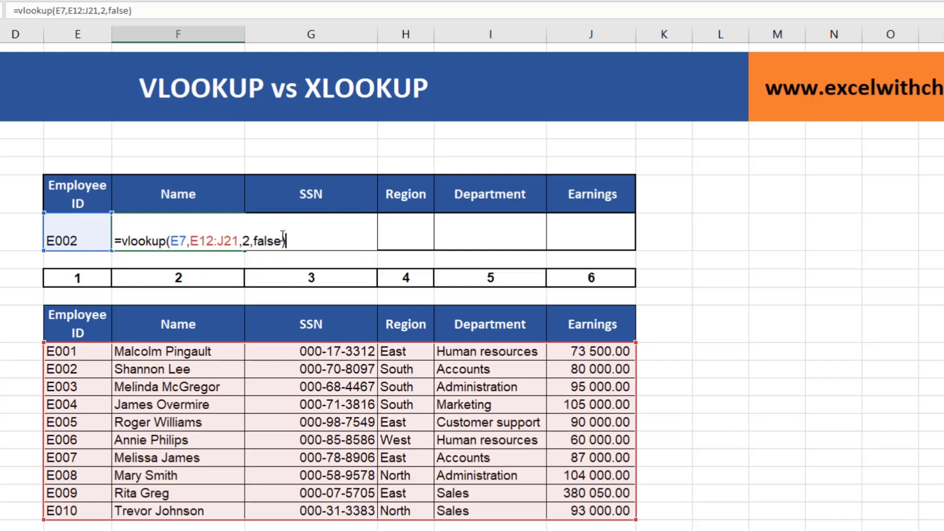
{"action": "key", "text": "Return"}
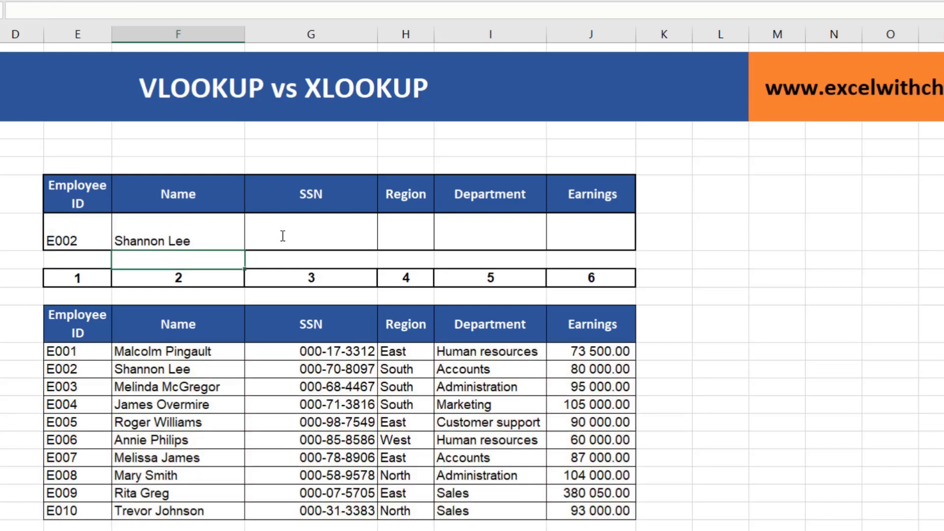
- Change the lookup ID in E7 to that of the employee in row 16 and check the name returned in F7
{"action": "left_click", "coordinate": [157, 241]}
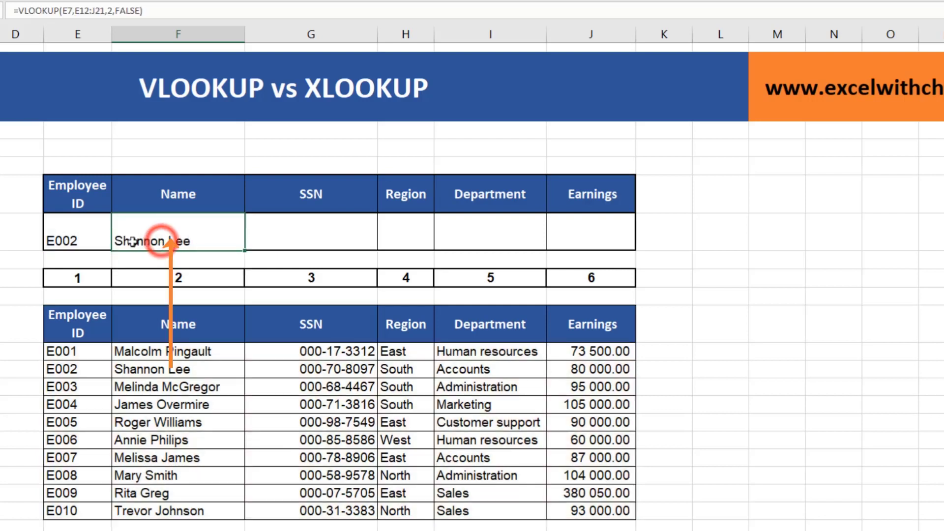
{"action": "left_click", "coordinate": [85, 241]}
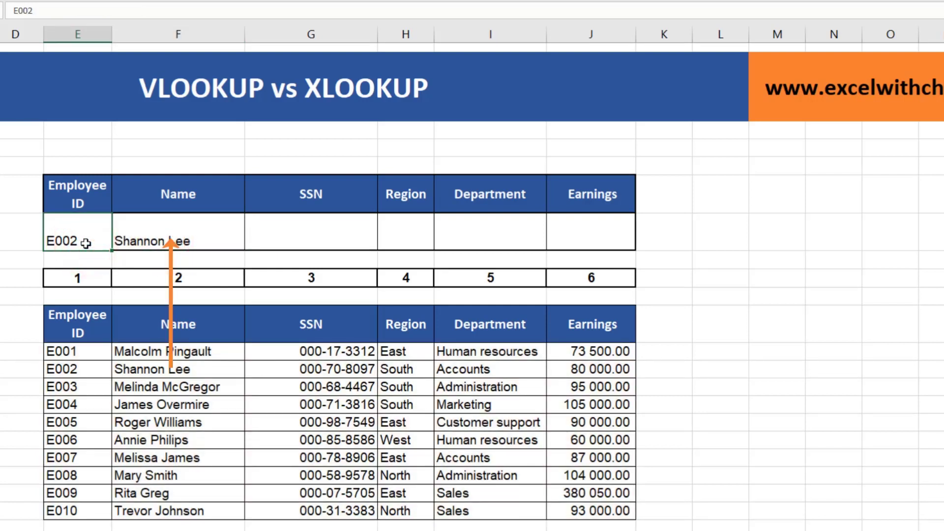
{"action": "type", "text": "E005"}
{"action": "key", "text": "Return"}
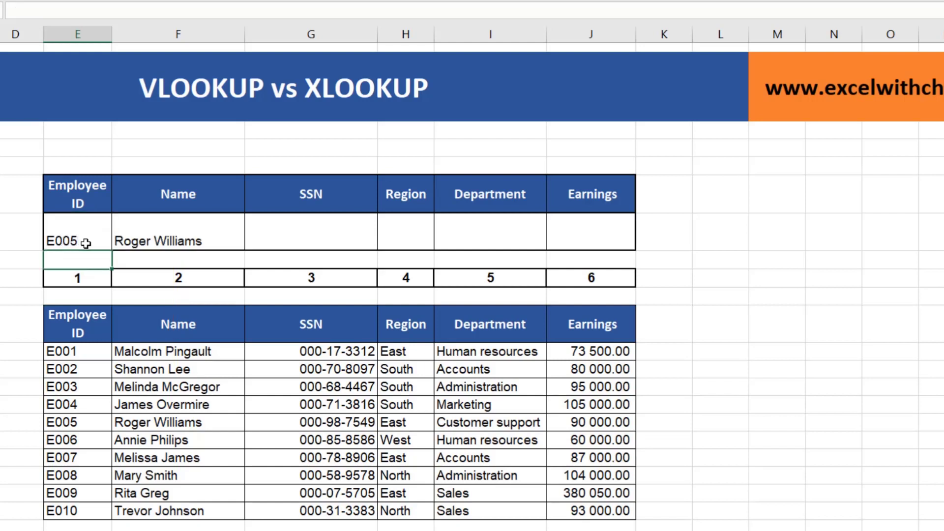
{"action": "left_click", "coordinate": [139, 239]}
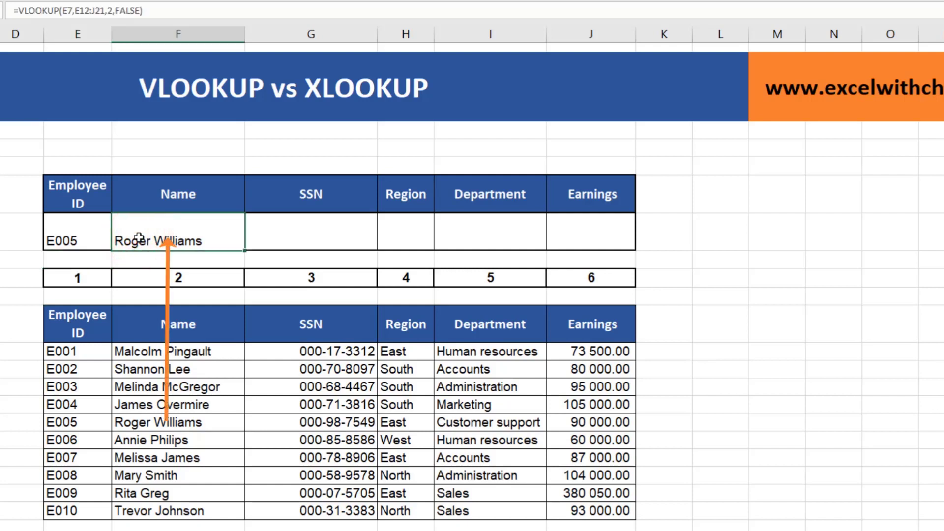
- Make the lookup value and table range in F7's VLOOKUP formula absolute as $E$7 and $E$12:$J$21
{"action": "left_click", "coordinate": [192, 237]}
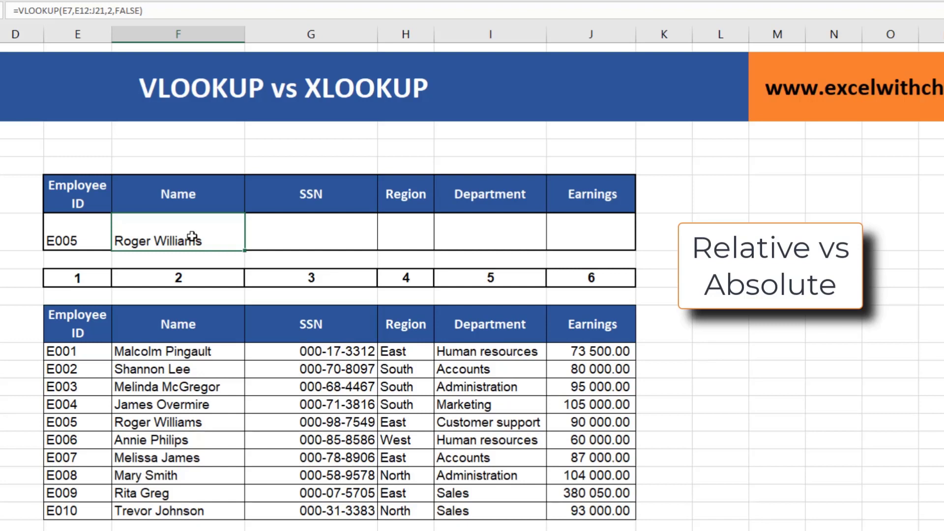
{"action": "double_click", "coordinate": [192, 237]}
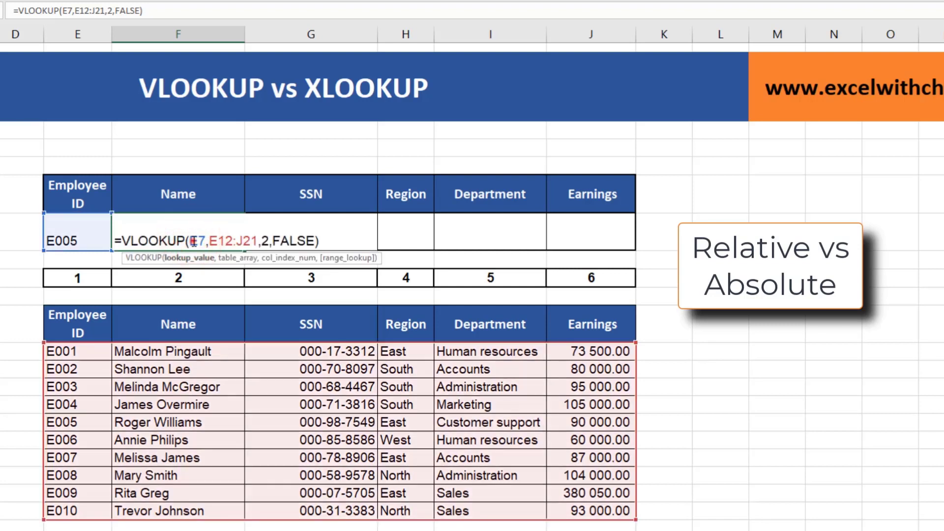
{"action": "double_click", "coordinate": [194, 241]}
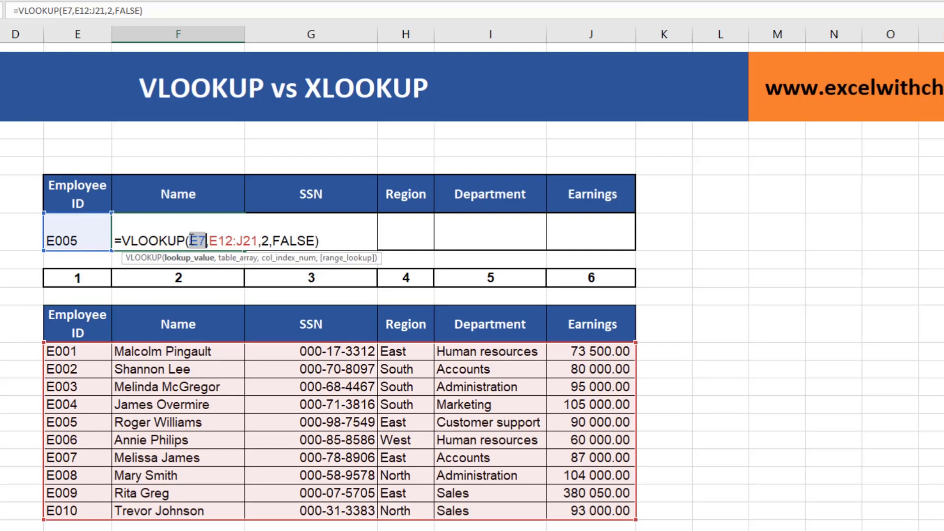
{"action": "key", "text": "F4"}
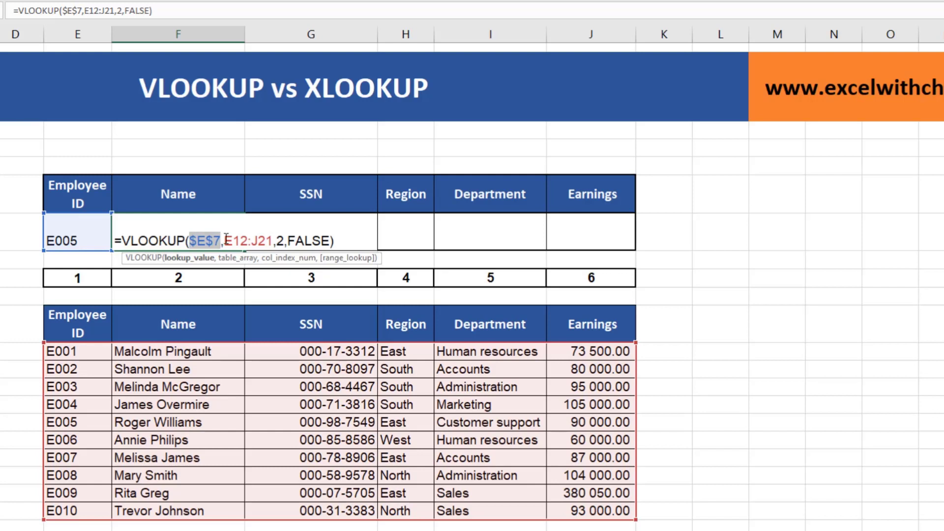
{"action": "left_click_drag", "start_coordinate": [226, 240], "coordinate": [273, 243]}
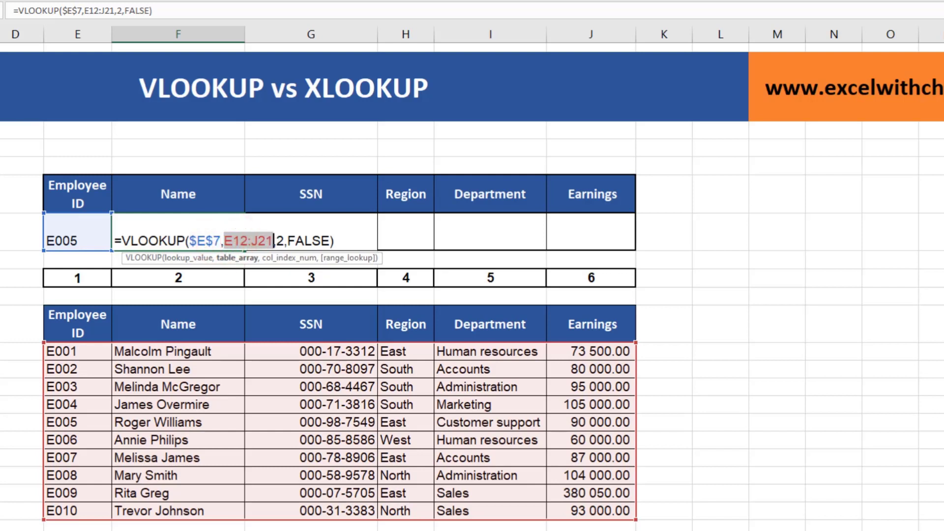
{"action": "key", "text": "F4"}
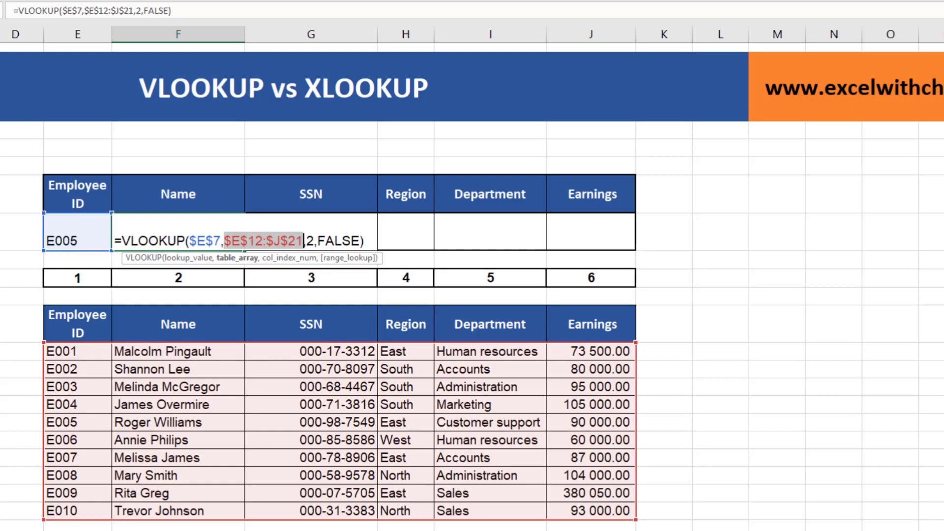
{"action": "key", "text": "Return"}
- Copy the F7 formula across to G7:J7 and check the column index number in the copied SSN formula
{"action": "left_click", "coordinate": [142, 228]}
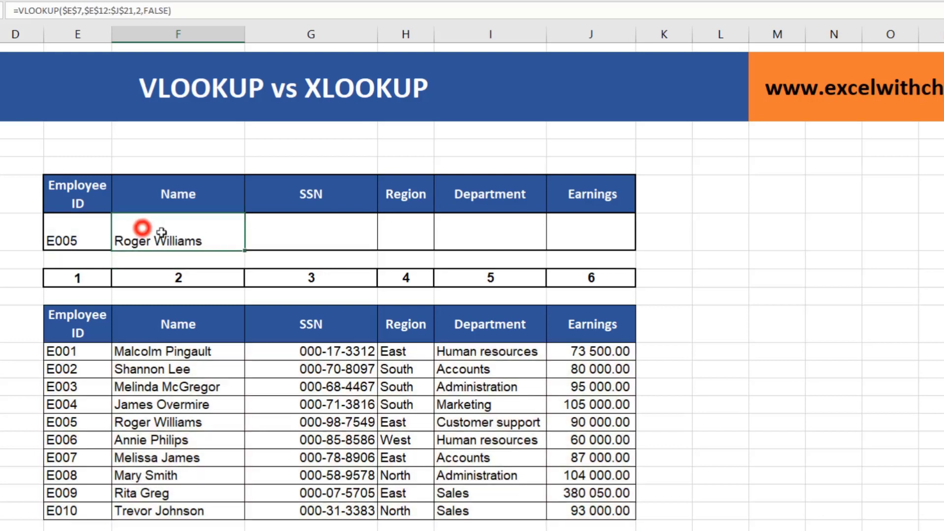
{"action": "left_click_drag", "start_coordinate": [245, 250], "coordinate": [593, 245]}
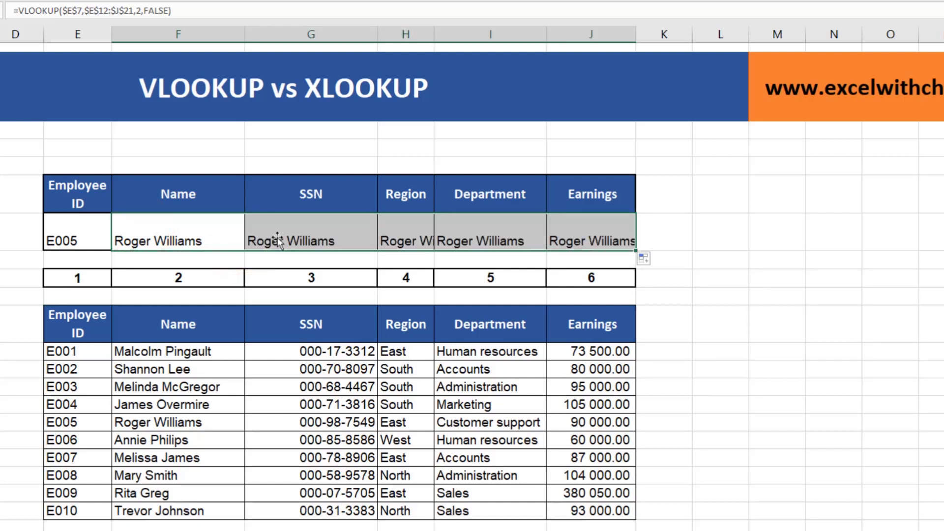
{"action": "double_click", "coordinate": [206, 238]}
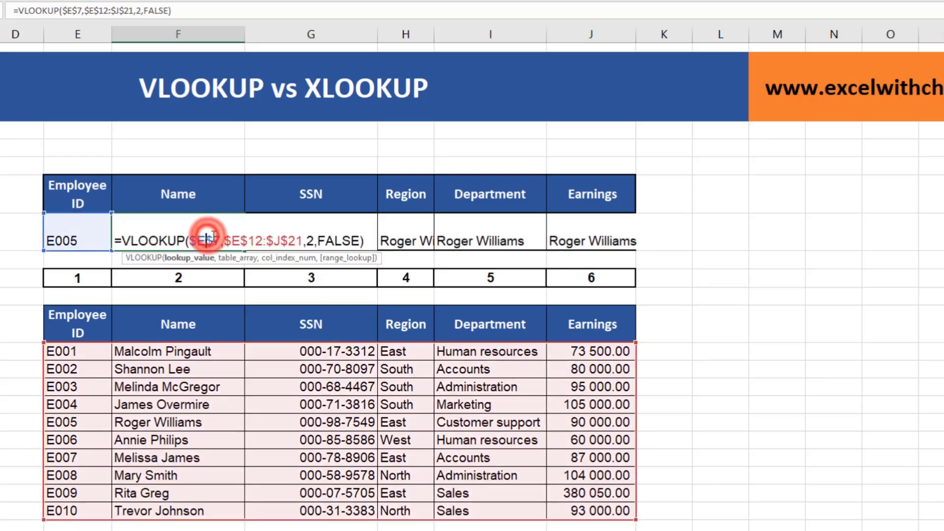
{"action": "key", "text": "Escape"}
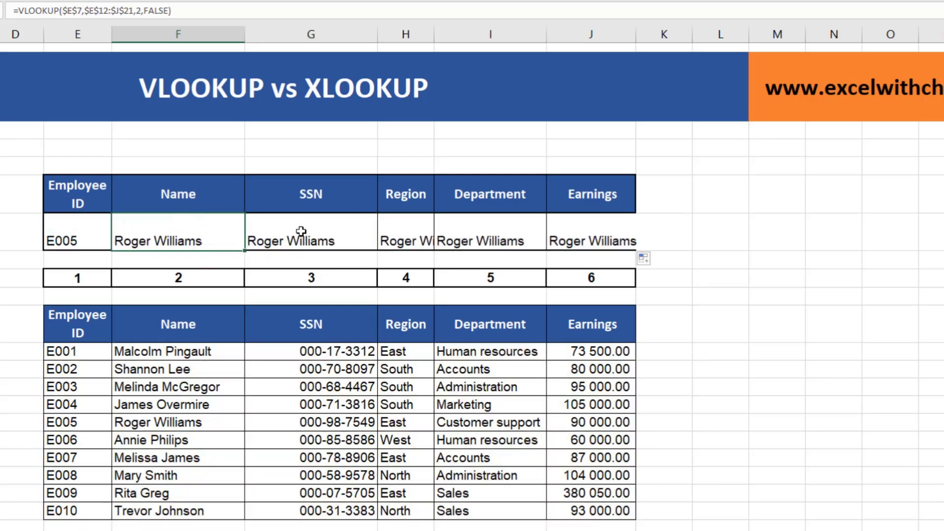
{"action": "double_click", "coordinate": [301, 231]}
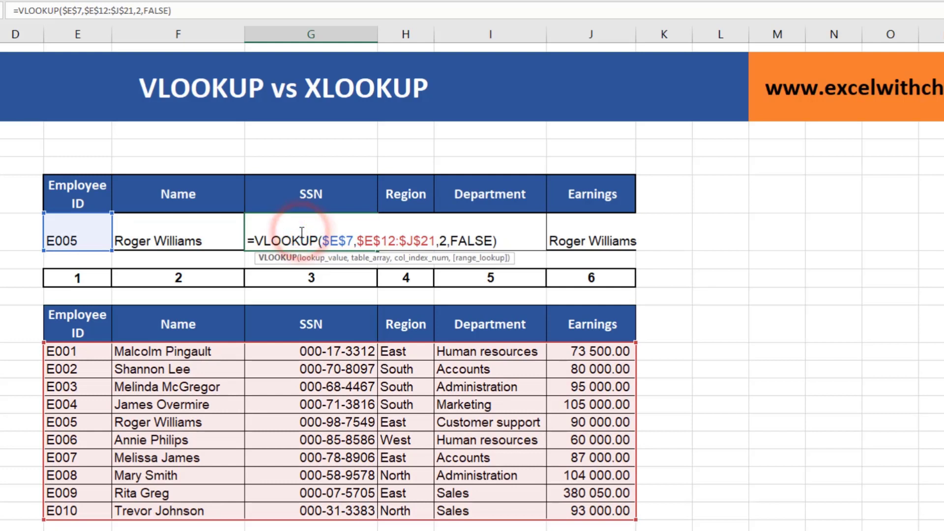
{"action": "left_click", "coordinate": [446, 240]}
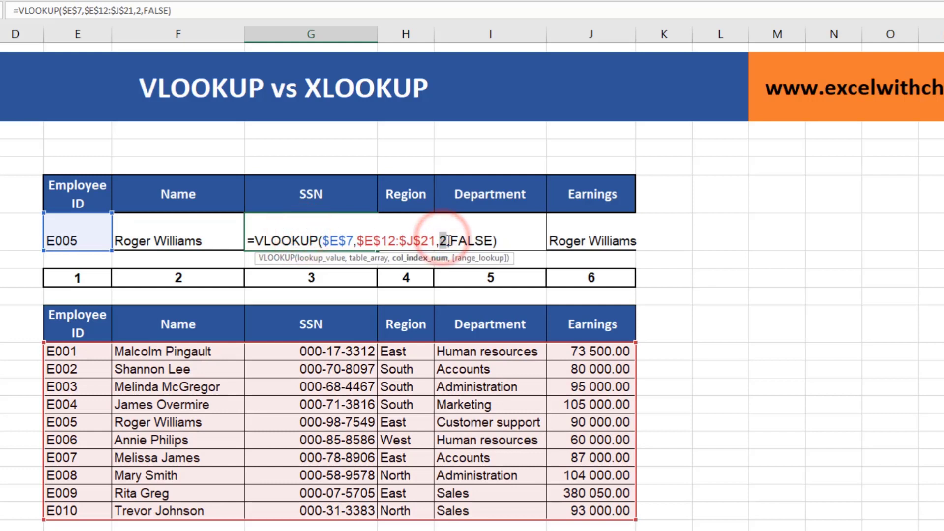
{"action": "key", "text": "Escape"}
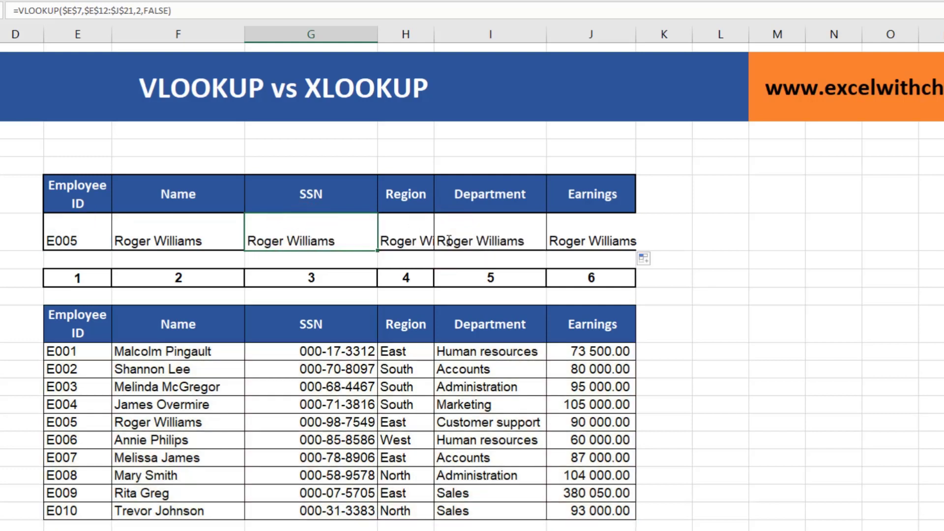
- Set the column index number in the SSN formula in G7 to 3
{"action": "double_click", "coordinate": [280, 238]}
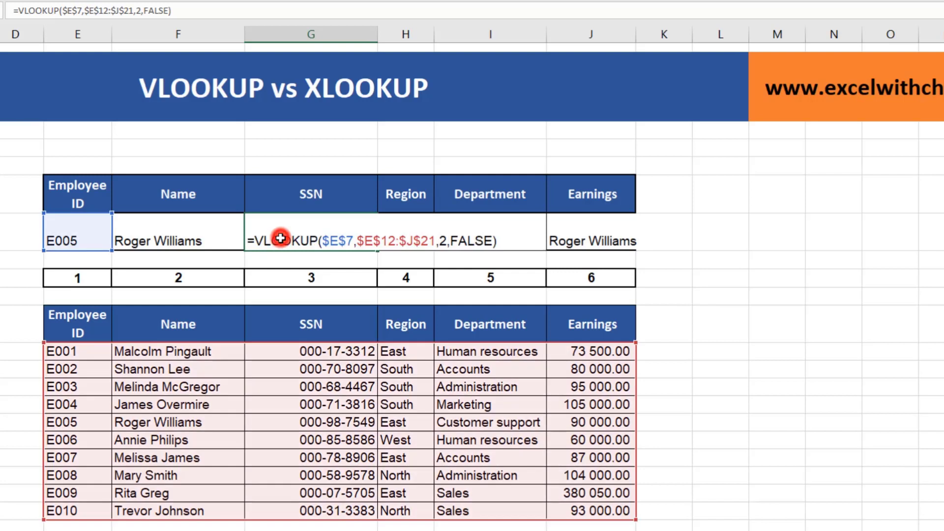
{"action": "left_click", "coordinate": [441, 241]}
{"action": "double_click", "coordinate": [442, 241]}
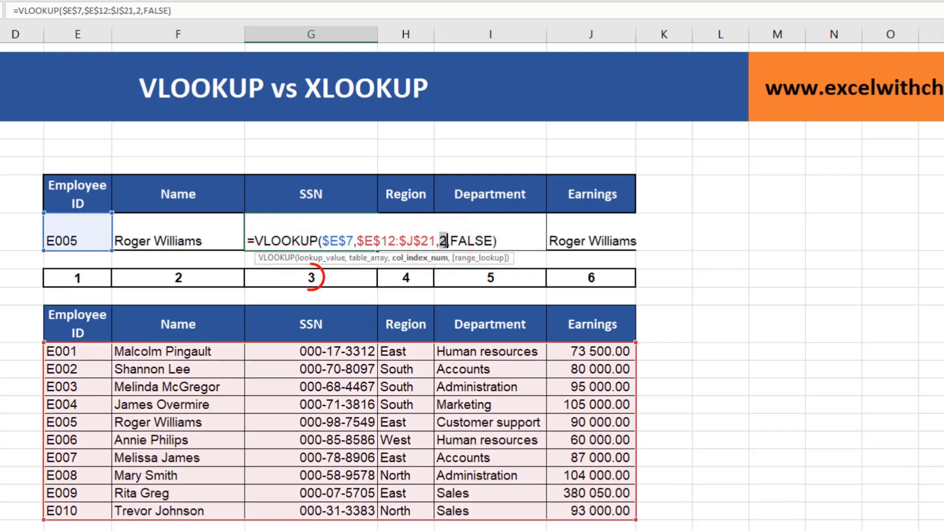
{"action": "type", "text": "3"}
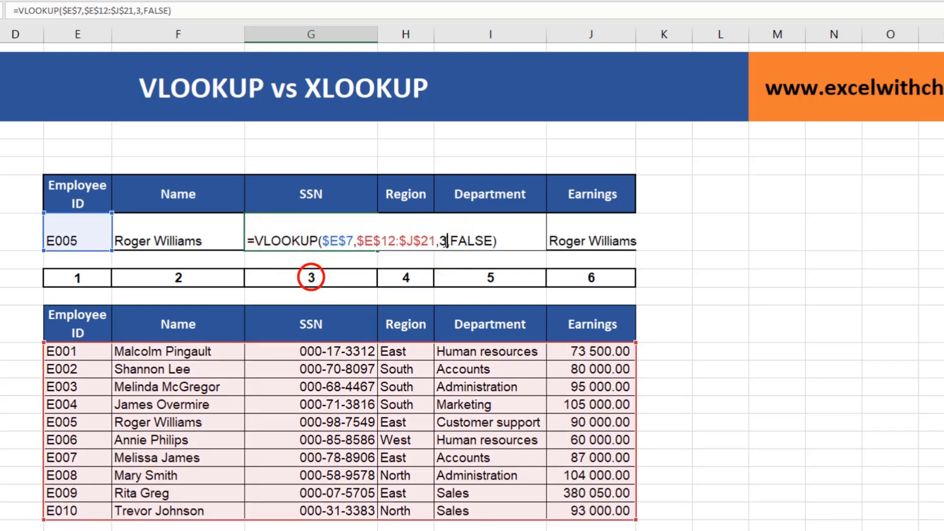
{"action": "key", "text": "Return"}
- Set the column index number in the Region formula in H7 to 4
{"action": "double_click", "coordinate": [405, 238]}
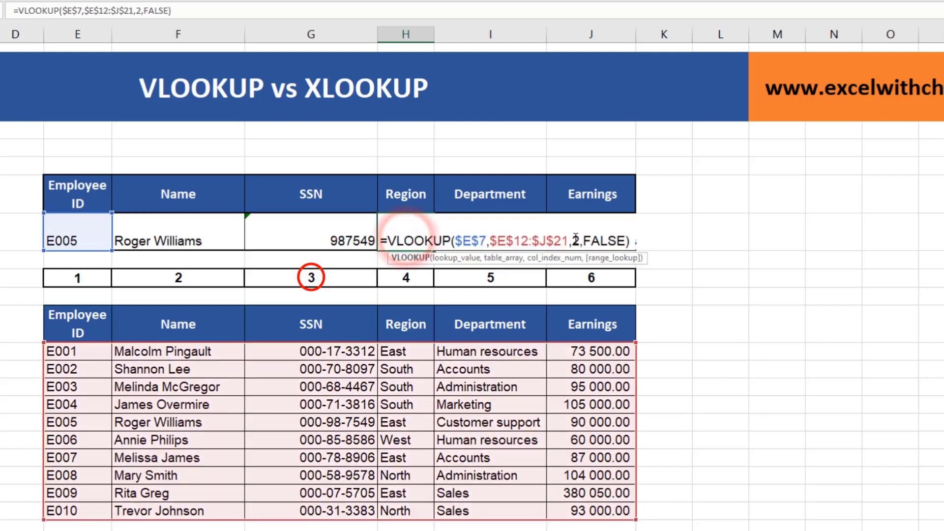
{"action": "double_click", "coordinate": [575, 240]}
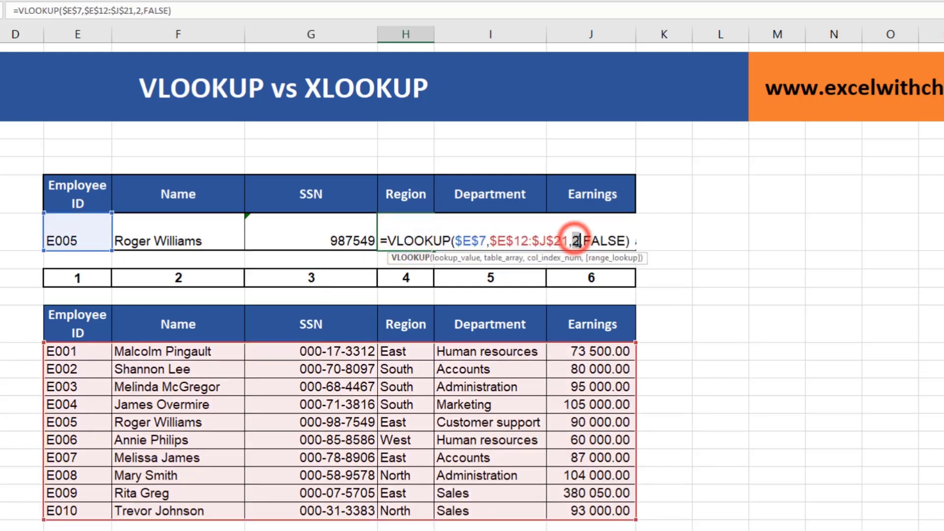
{"action": "type", "text": "4"}
{"action": "key", "text": "Return"}
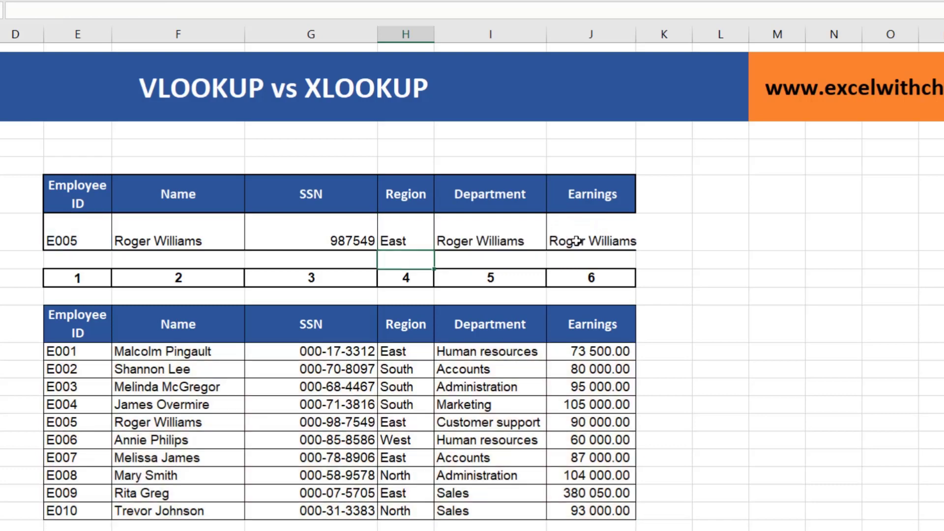
- Set the column index number in the Department formula in I7 to 5
{"action": "double_click", "coordinate": [464, 229]}
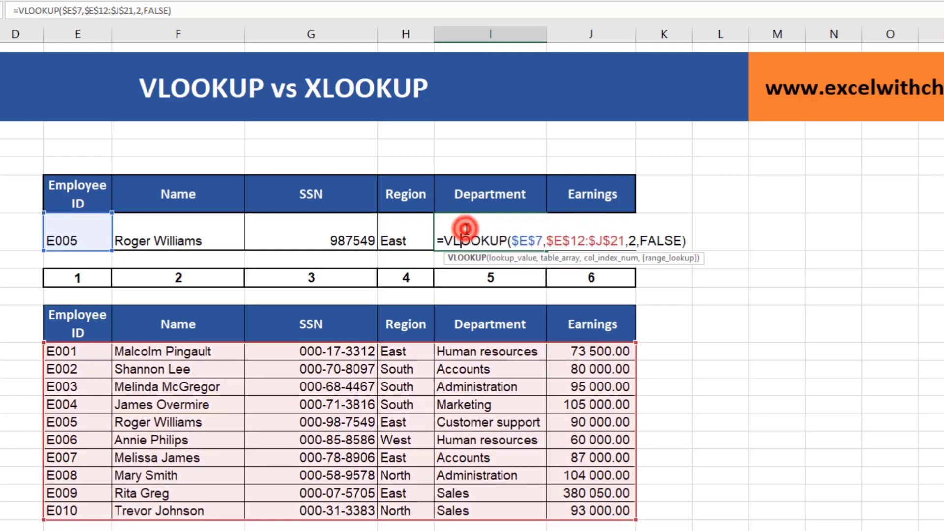
{"action": "double_click", "coordinate": [632, 241]}
{"action": "type", "text": "5"}
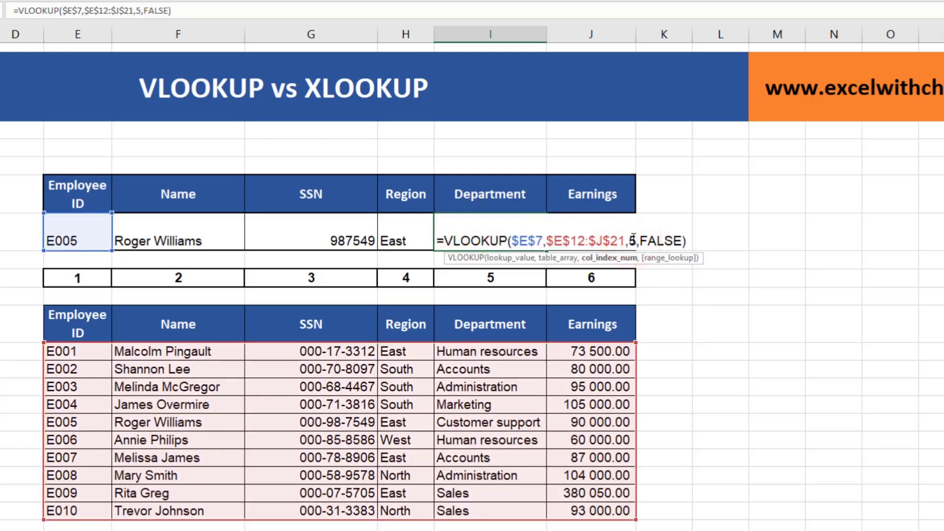
{"action": "key", "text": "Return"}
- Set the column index number in the Earnings formula in J7 to 6
{"action": "double_click", "coordinate": [594, 235]}
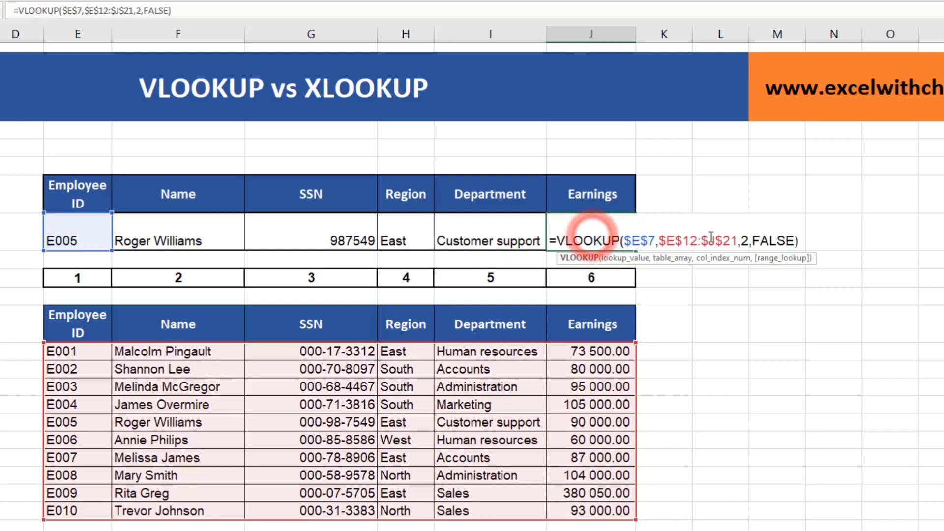
{"action": "double_click", "coordinate": [745, 240]}
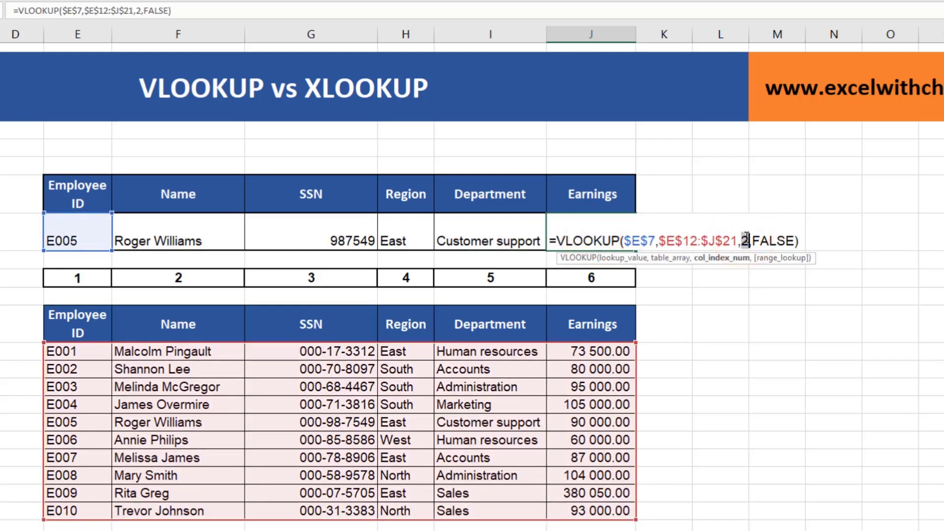
{"action": "type", "text": "6"}
{"action": "key", "text": "Return"}
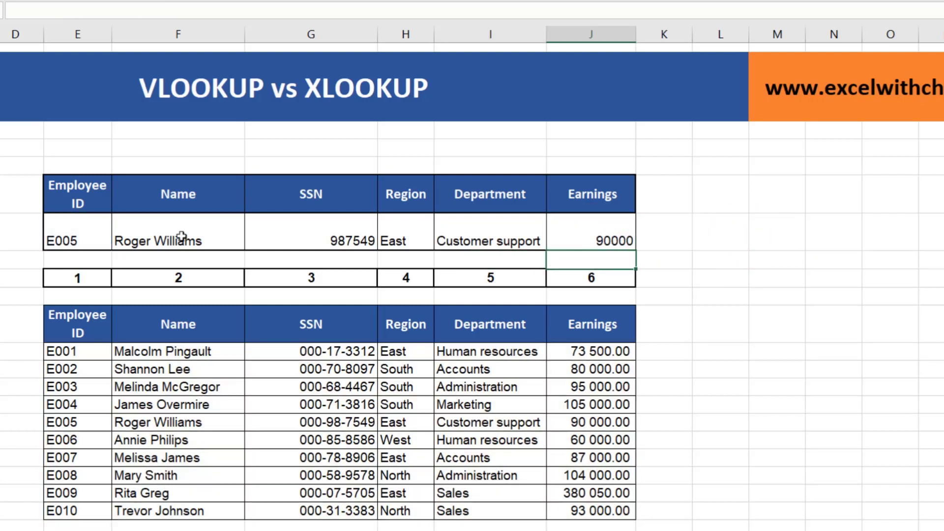
- Change the lookup ID in E7 to that of the employee in row 12
{"action": "left_click", "coordinate": [79, 237]}
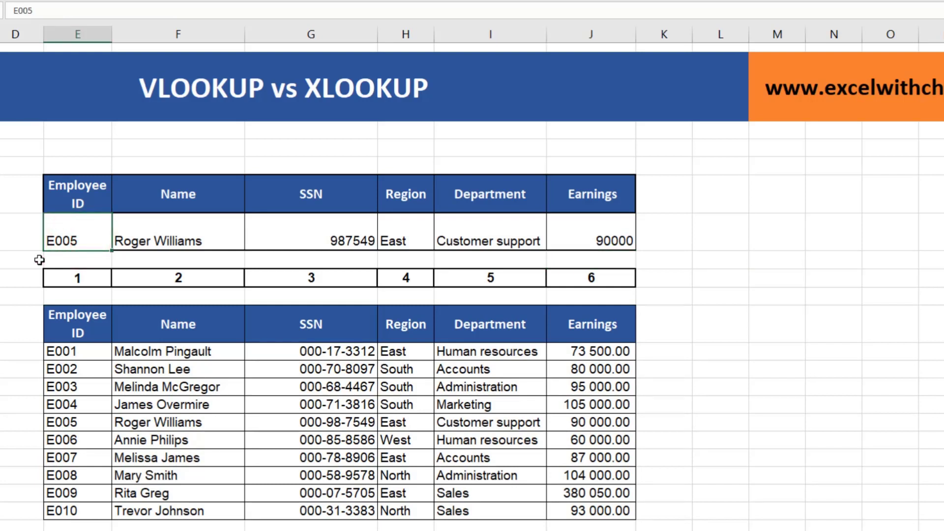
{"action": "type", "text": "E001"}
{"action": "key", "text": "Return"}
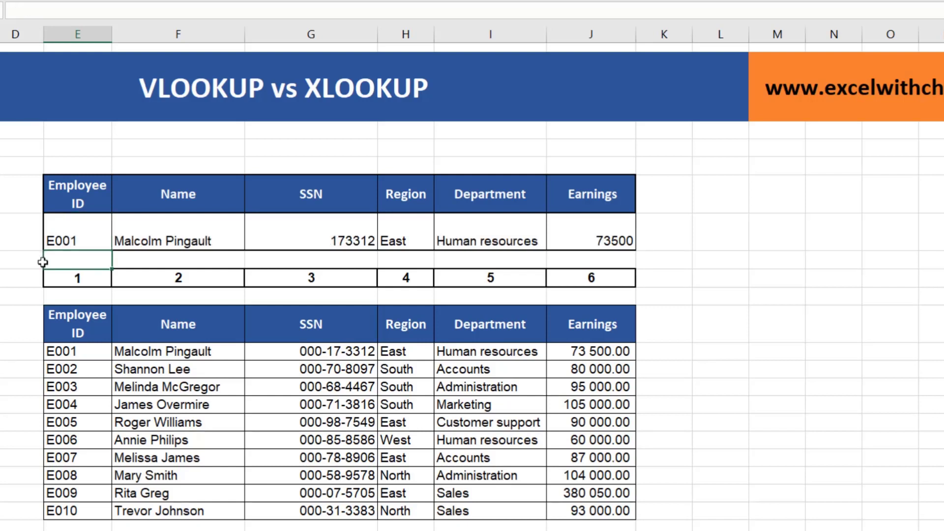
- Compare the Name, SSN, Region, Department and Earnings returned in row 7 with the employee record in row 12
{"action": "left_click", "coordinate": [175, 352]}
{"action": "left_click", "coordinate": [333, 351]}
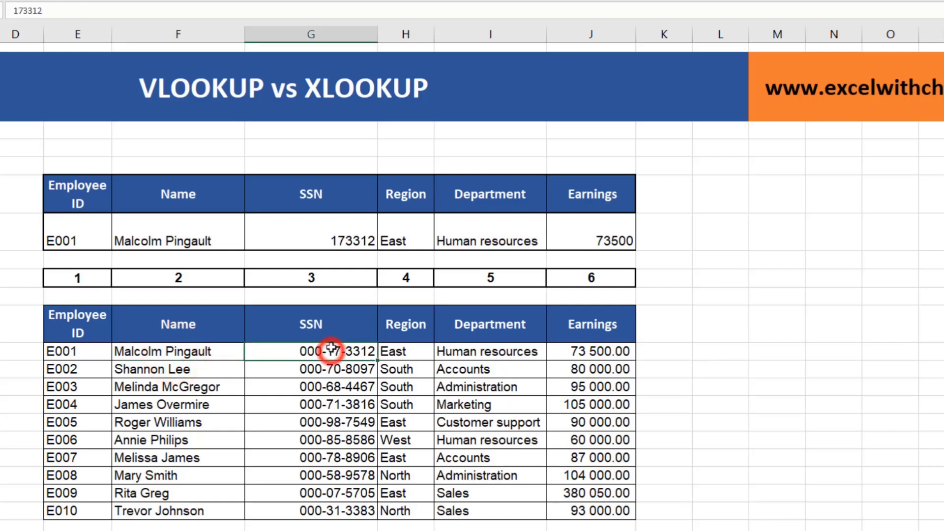
{"action": "left_click", "coordinate": [336, 240]}
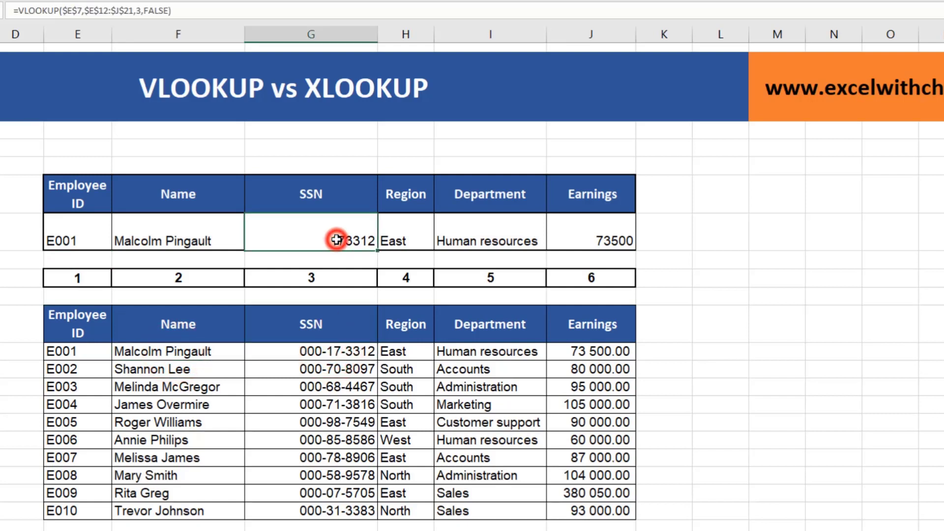
{"action": "left_click", "coordinate": [369, 351]}
{"action": "left_click", "coordinate": [402, 351]}
{"action": "left_click", "coordinate": [401, 234]}
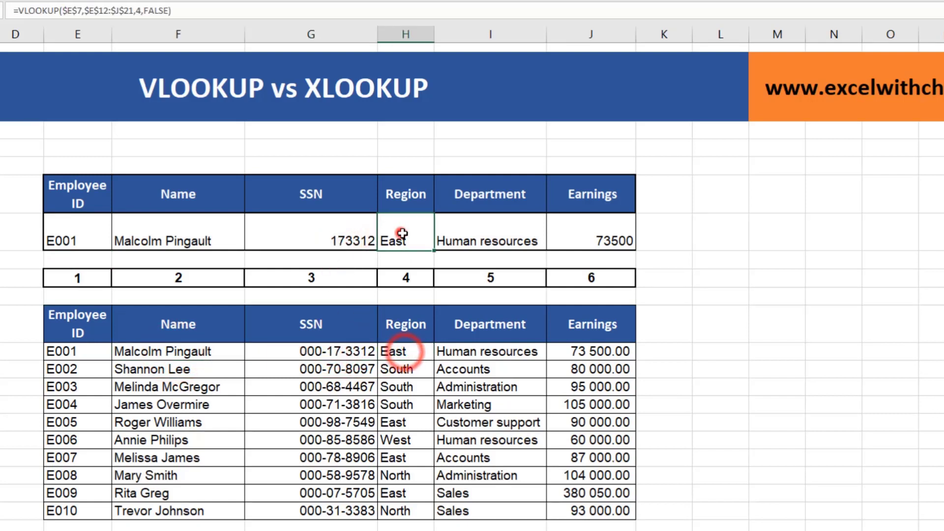
{"action": "left_click", "coordinate": [484, 355]}
{"action": "left_click", "coordinate": [482, 238]}
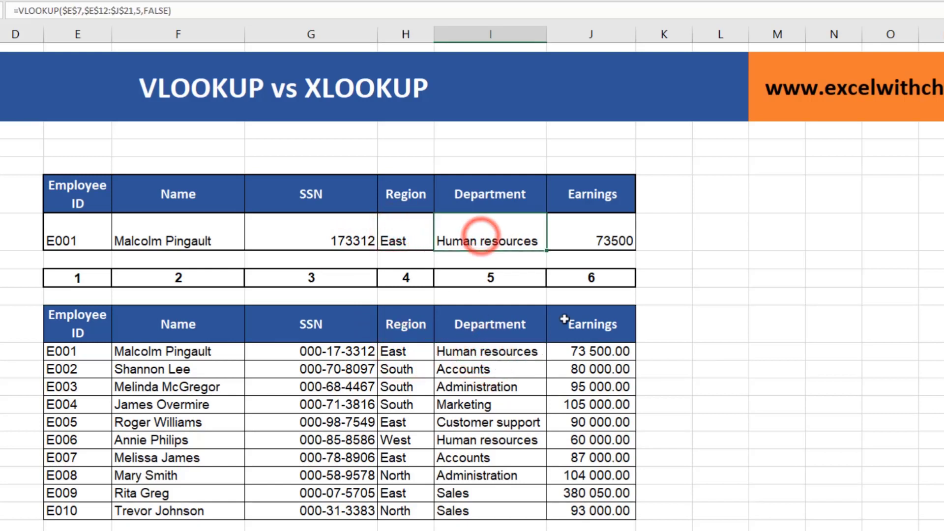
{"action": "left_click", "coordinate": [594, 350]}
{"action": "left_click", "coordinate": [584, 238]}
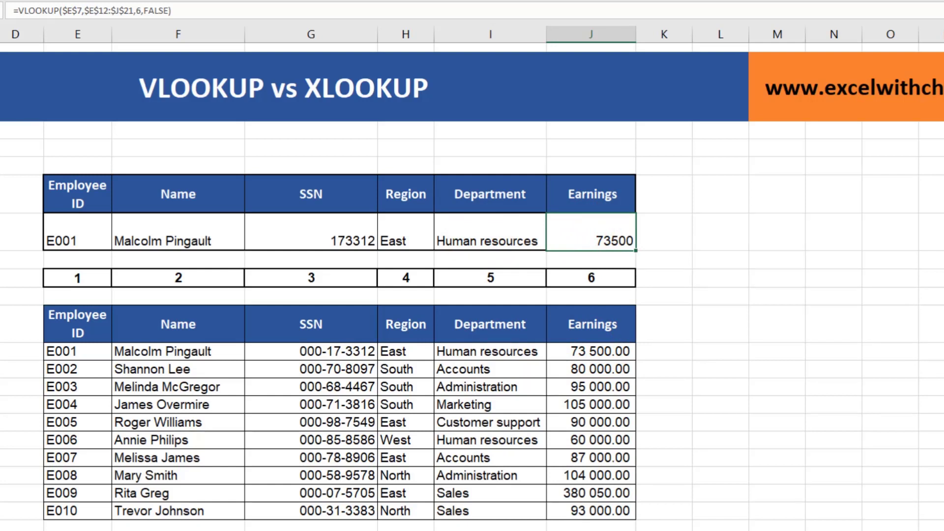
- Examine the lookup cell E7 against the Employee ID column E12:E21 and the SSN value in the table's first record
{"action": "left_click", "coordinate": [78, 233]}
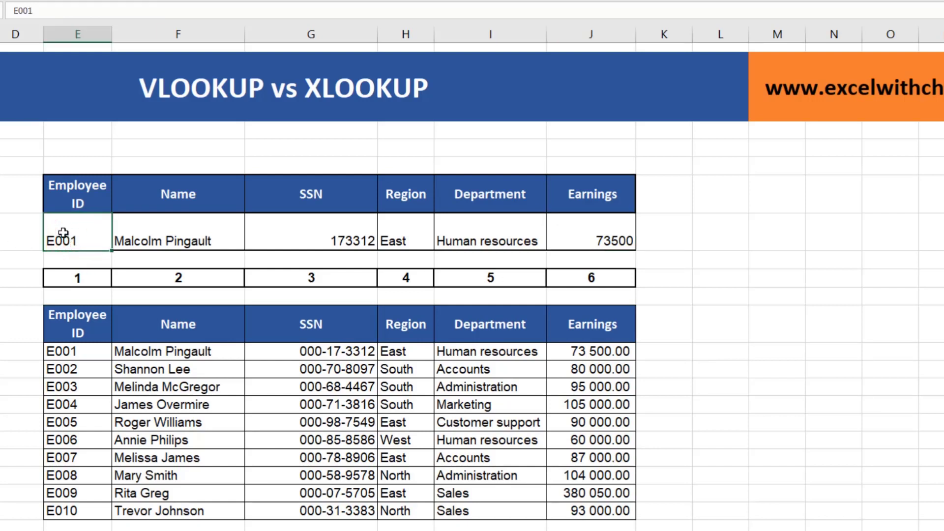
{"action": "left_click_drag", "start_coordinate": [77, 352], "coordinate": [82, 511]}
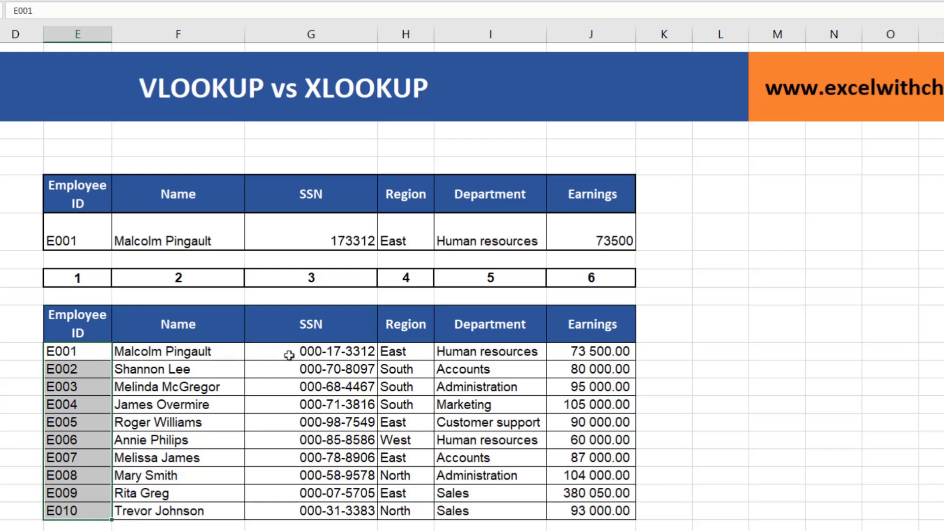
{"action": "left_click", "coordinate": [324, 353]}
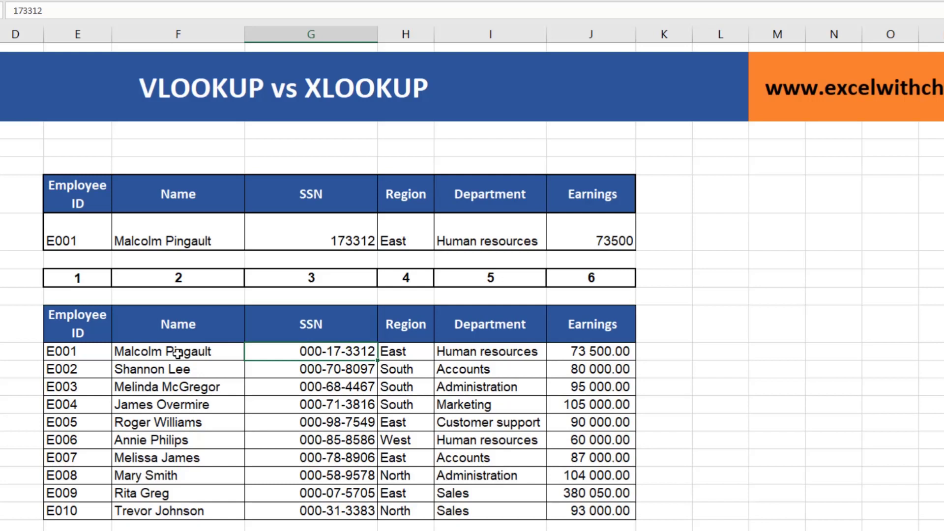
- Examine columns G to I and the column index numbers in the Name and SSN formulas in F7 and G7
{"action": "left_click", "coordinate": [327, 31]}
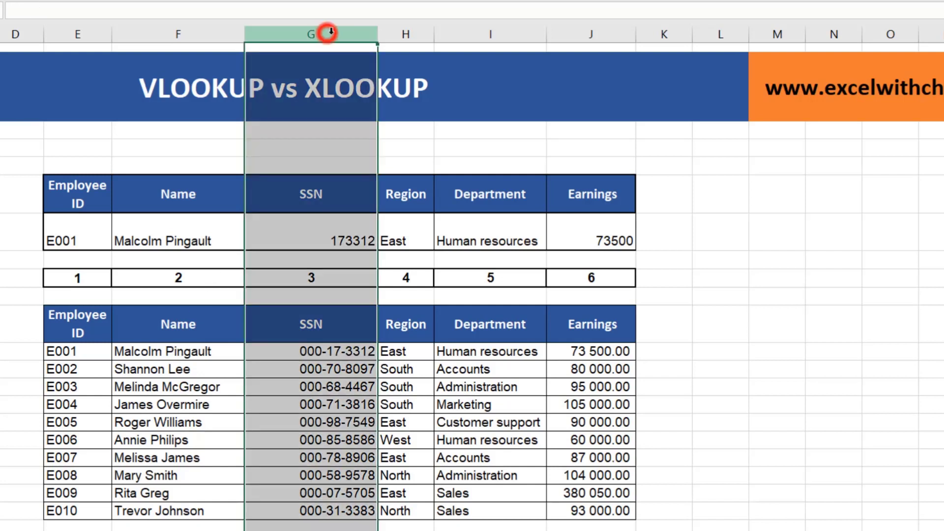
{"action": "left_click", "coordinate": [402, 32]}
{"action": "left_click", "coordinate": [464, 32]}
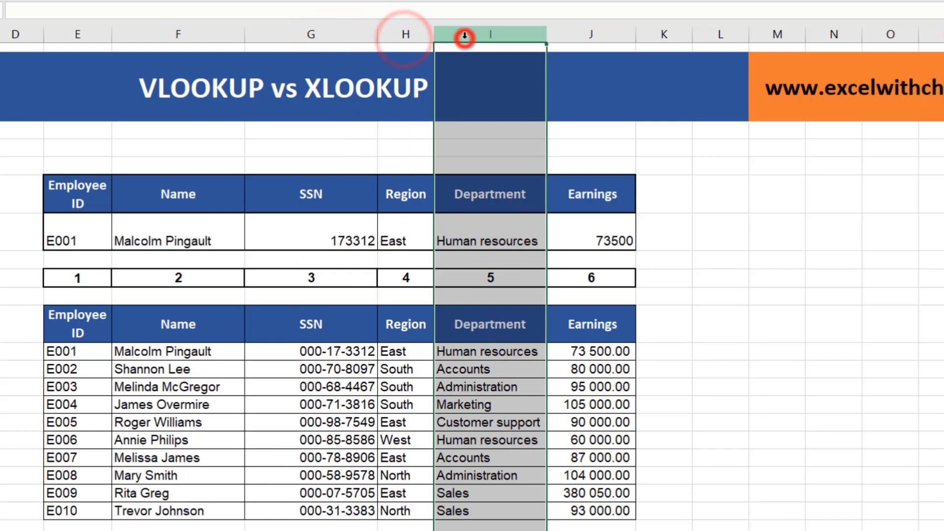
{"action": "left_click", "coordinate": [301, 358]}
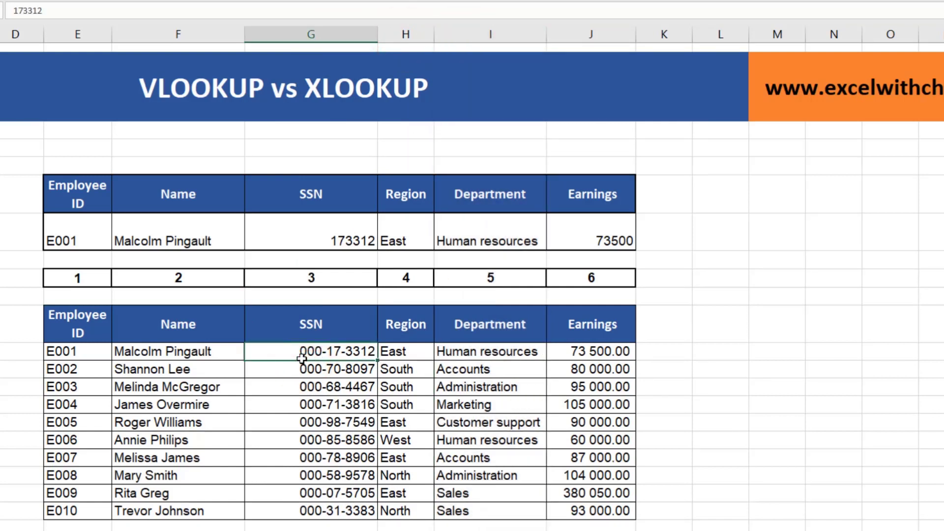
{"action": "left_click", "coordinate": [162, 240]}
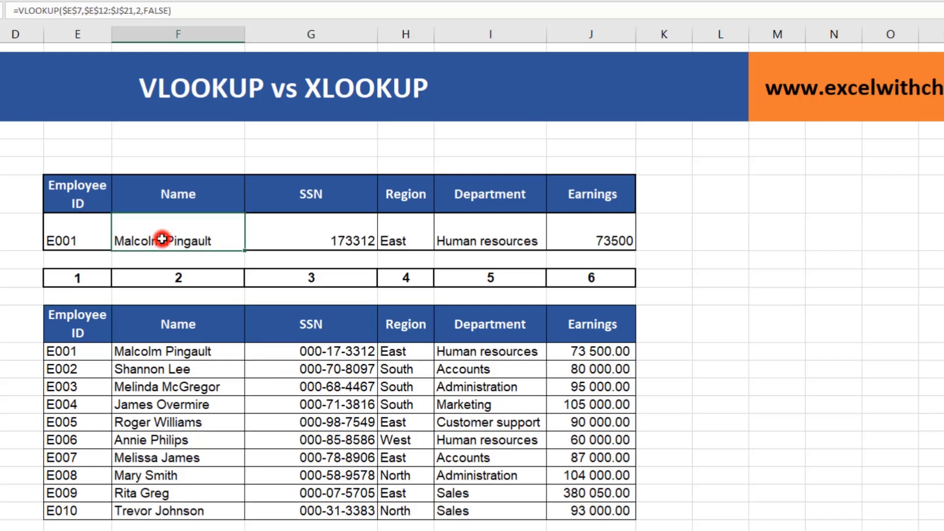
{"action": "double_click", "coordinate": [156, 240]}
{"action": "left_click", "coordinate": [309, 239]}
{"action": "double_click", "coordinate": [311, 241]}
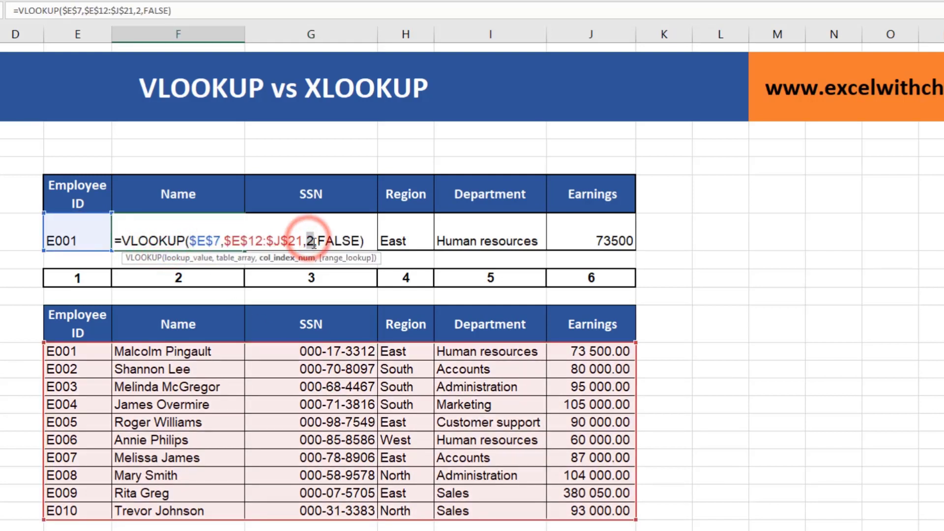
{"action": "key", "text": "Escape"}
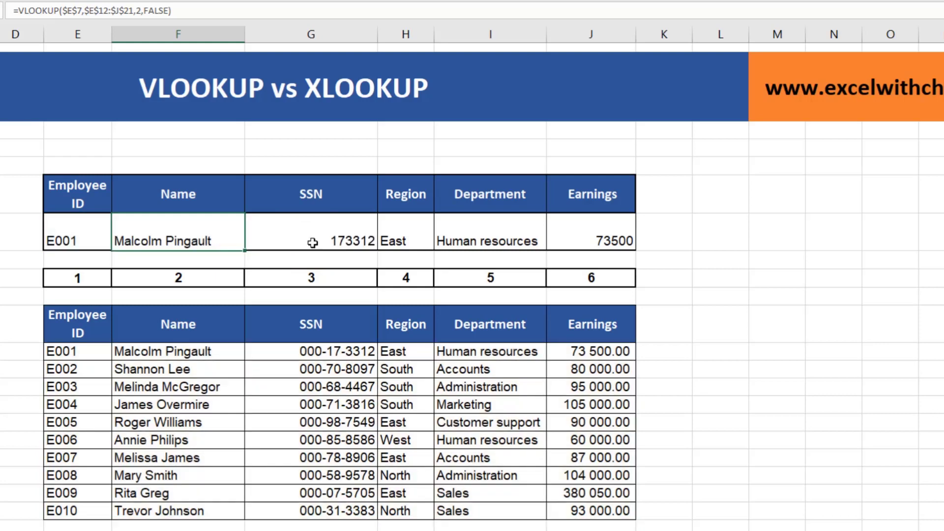
{"action": "double_click", "coordinate": [347, 238]}
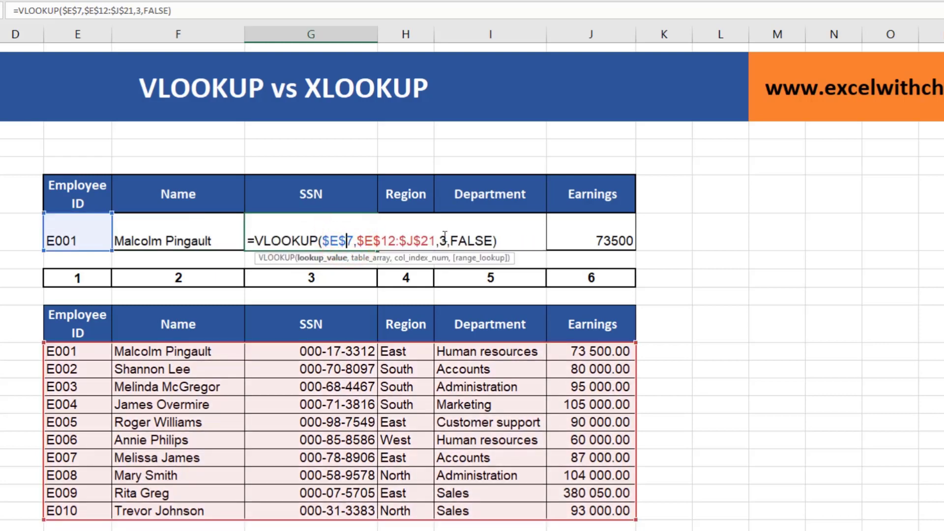
{"action": "key", "text": "Escape"}
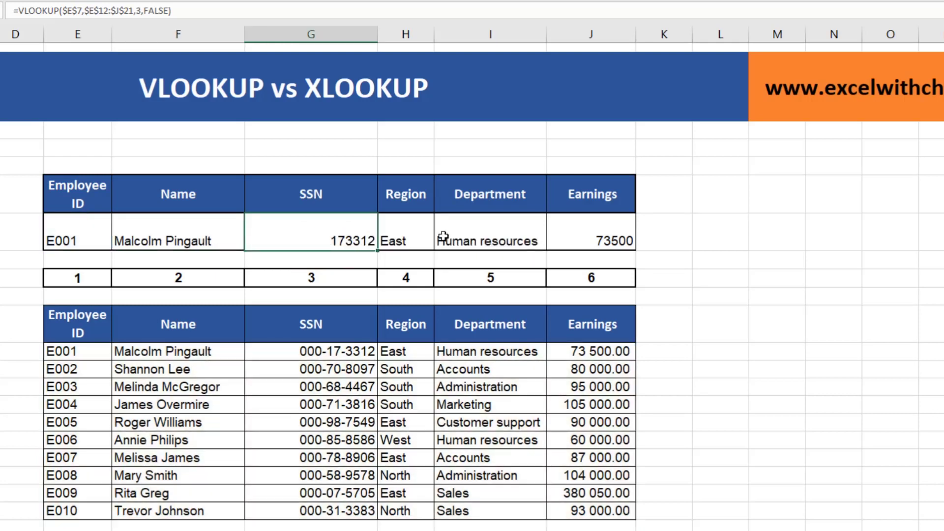
{"action": "double_click", "coordinate": [325, 228]}
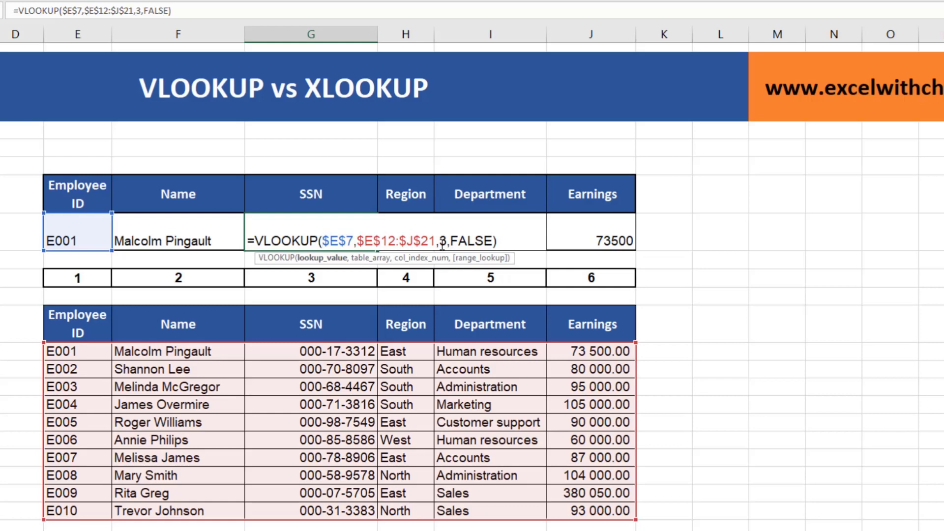
{"action": "key", "text": "ctrl+Return"}
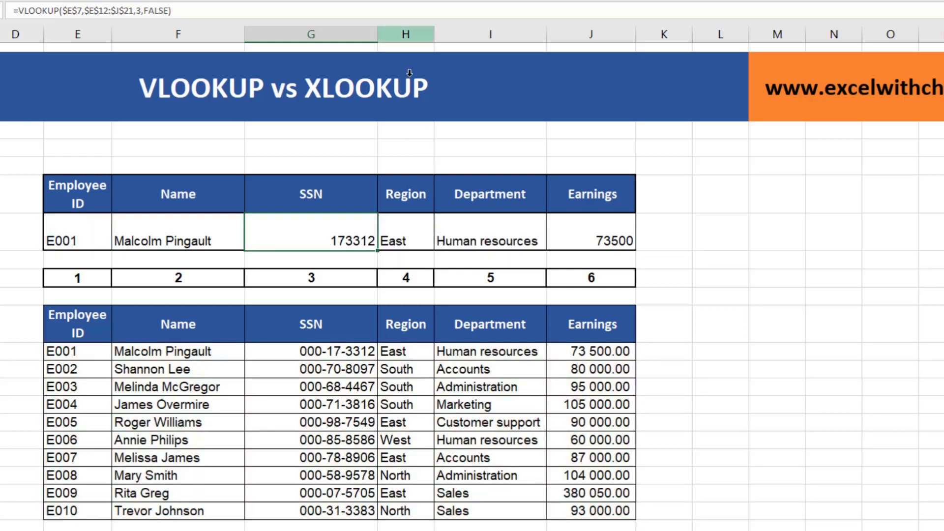
- Insert a blank column before the Region column H
{"action": "left_click", "coordinate": [403, 35]}
{"action": "right_click", "coordinate": [403, 35]}
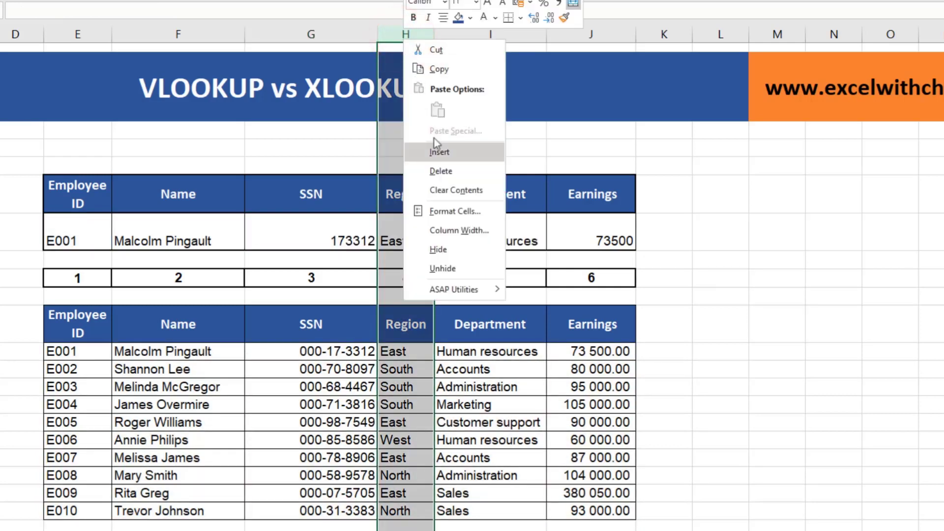
{"action": "left_click", "coordinate": [439, 152]}
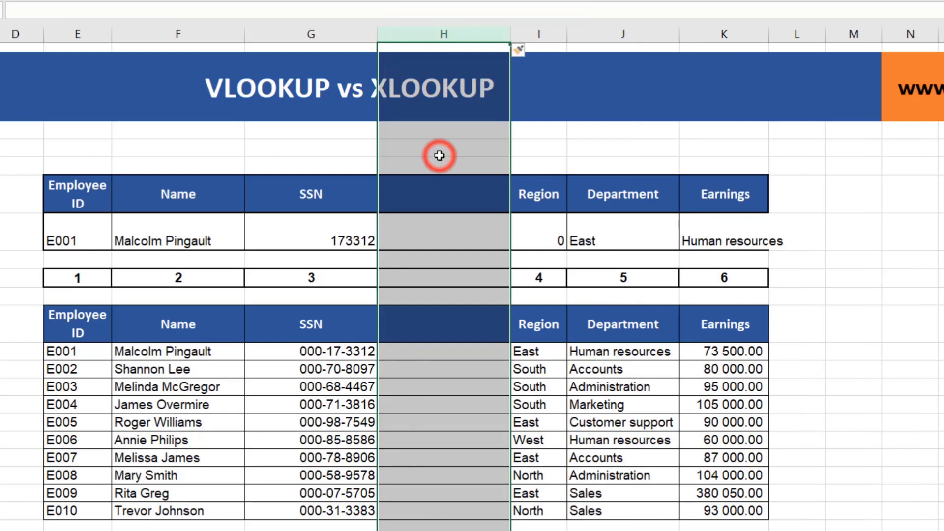
- Examine the Region, Department and Earnings formulas in row 7 against the Employee ID column and the column numbers in row 9
{"action": "left_click", "coordinate": [439, 249]}
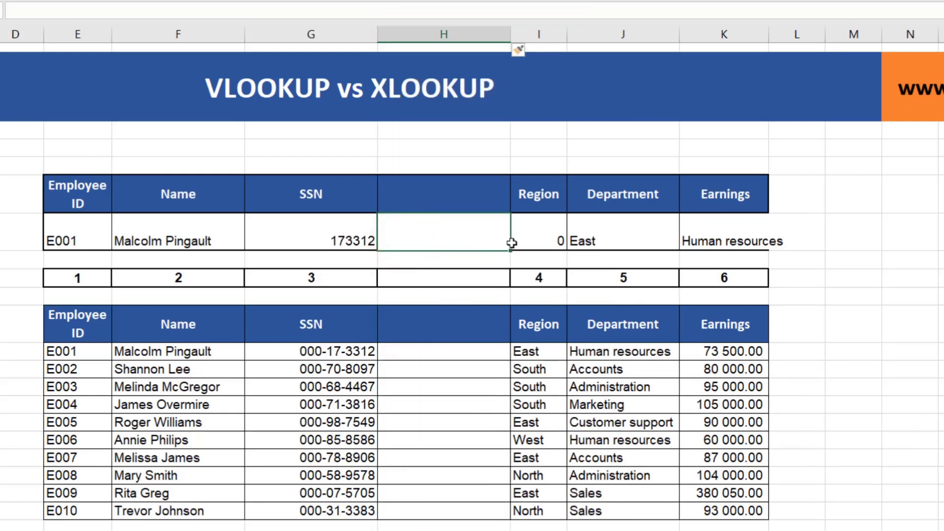
{"action": "left_click", "coordinate": [533, 245]}
{"action": "left_click", "coordinate": [617, 232]}
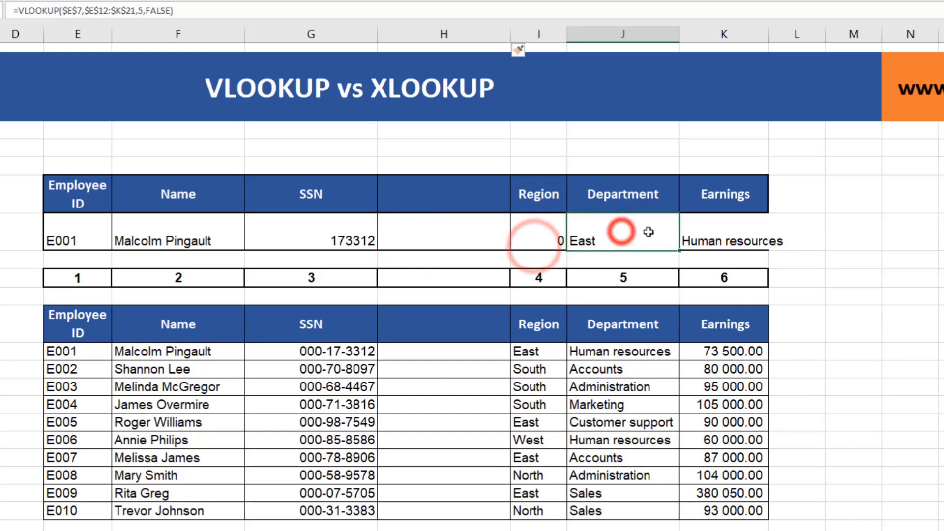
{"action": "left_click", "coordinate": [693, 232]}
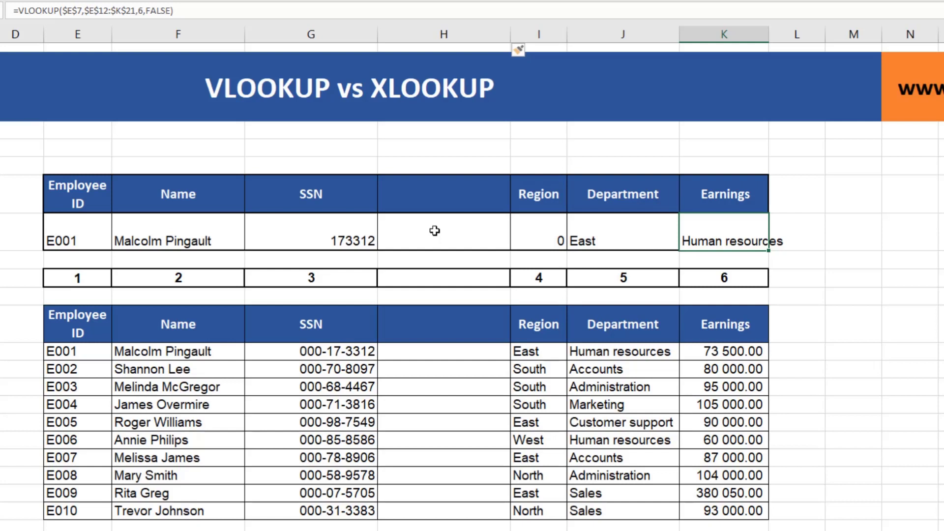
{"action": "mouse_move", "coordinate": [76, 351]}
{"action": "left_mouse_down"}
{"action": "mouse_move", "coordinate": [88, 485]}
{"action": "mouse_move", "coordinate": [81, 510]}
{"action": "left_mouse_up"}
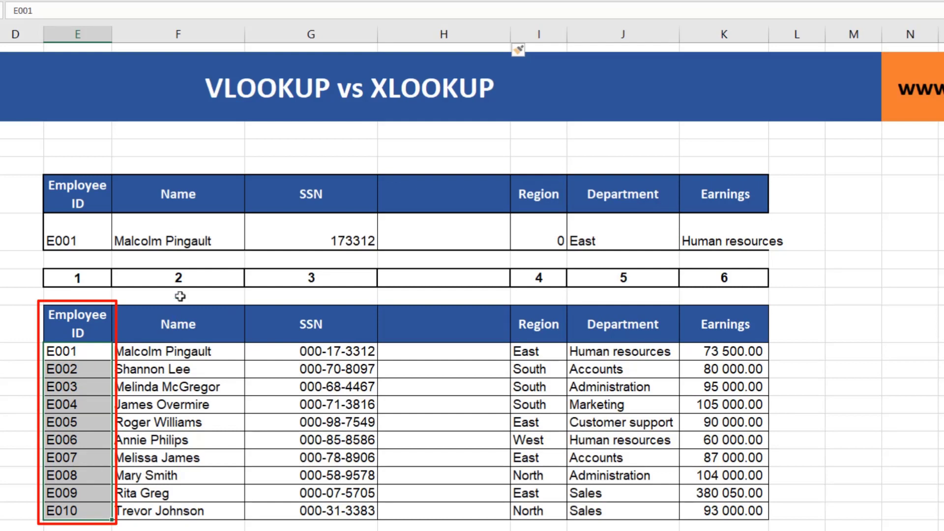
{"action": "left_click", "coordinate": [182, 277]}
{"action": "left_click", "coordinate": [288, 276]}
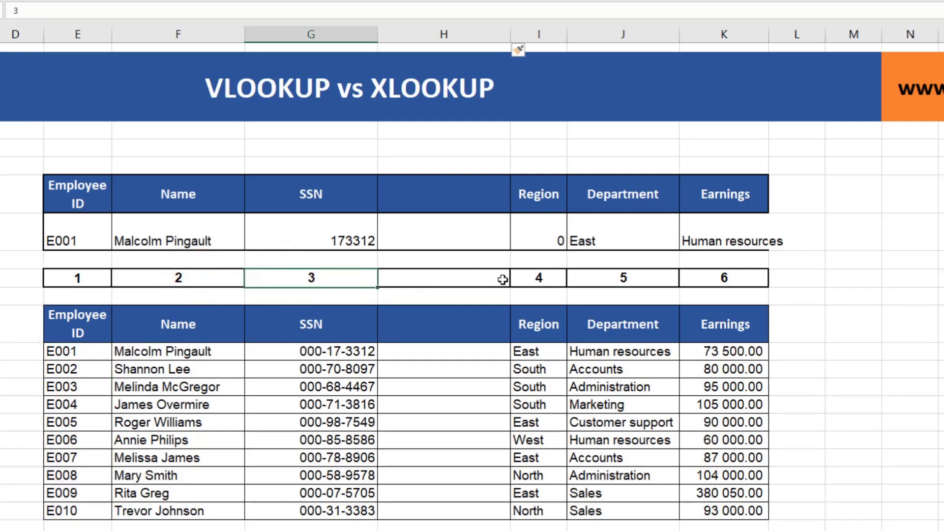
{"action": "left_click", "coordinate": [525, 279]}
{"action": "left_click", "coordinate": [604, 278]}
{"action": "left_click", "coordinate": [722, 282]}
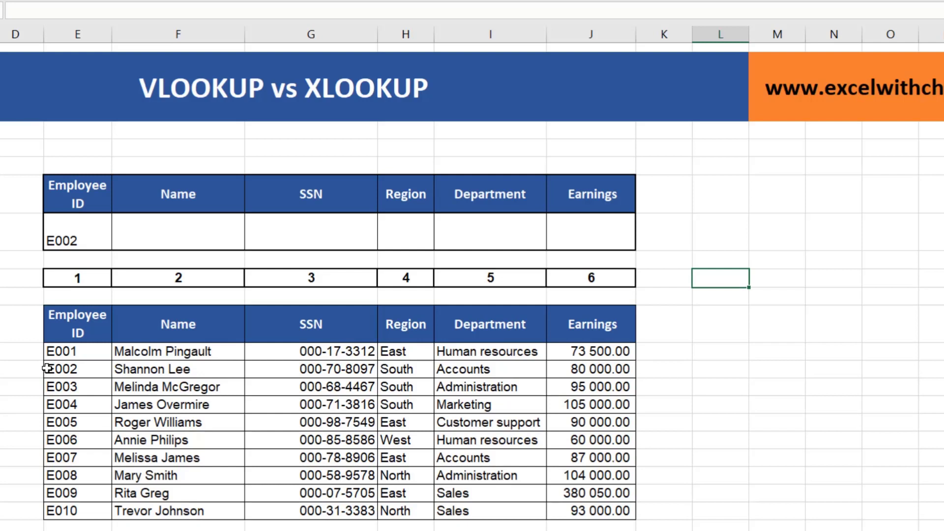
- On the Xlookup sheet, insert a blank column before the SSN column G
{"action": "left_click", "coordinate": [325, 31]}
{"action": "right_click", "coordinate": [322, 31]}
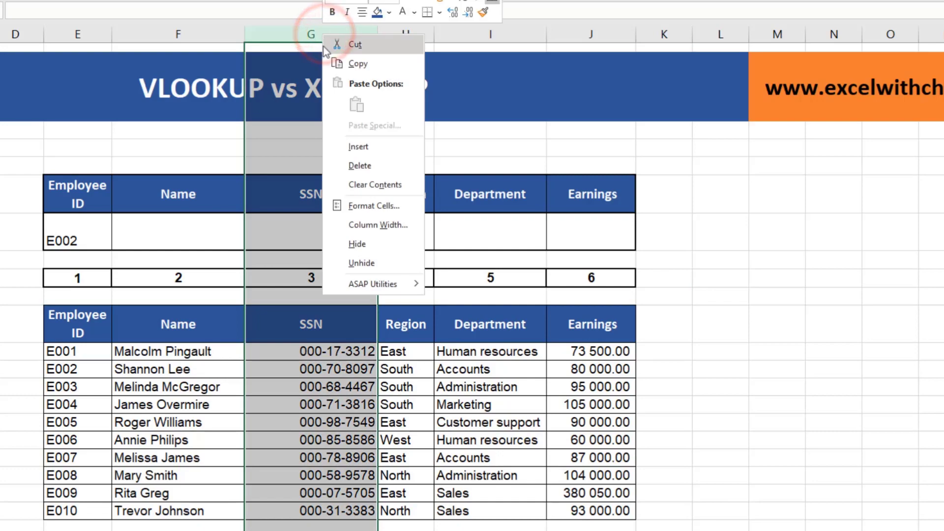
{"action": "left_click", "coordinate": [353, 146]}
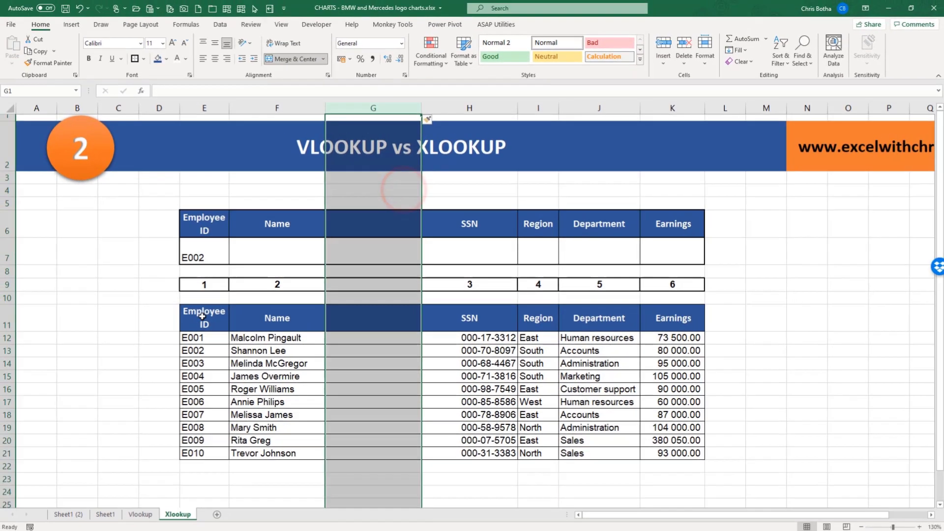
- Move the Employee ID column E11:E21, including its header, into the blank column starting at G11
{"action": "left_click_drag", "start_coordinate": [77, 323], "coordinate": [72, 506]}
{"action": "left_click_drag", "start_coordinate": [201, 450], "coordinate": [199, 453]}
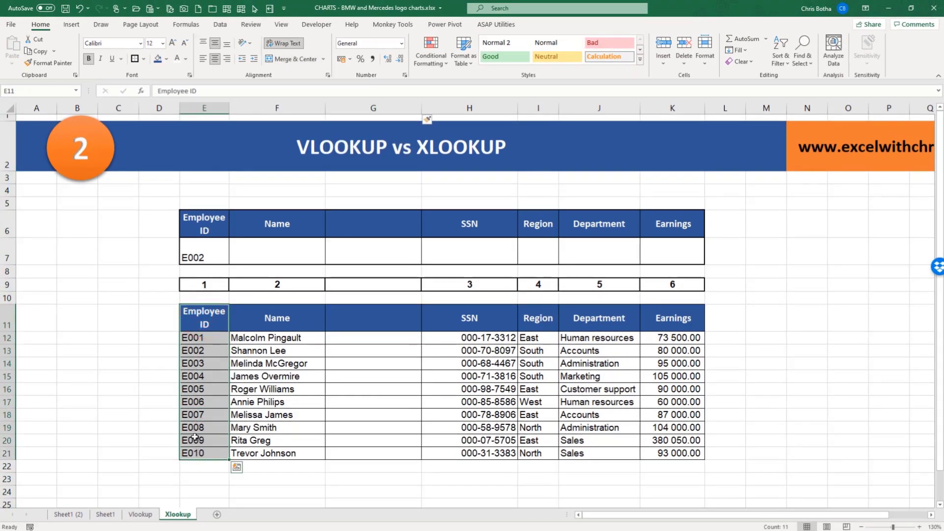
{"action": "key", "text": "ctrl+c"}
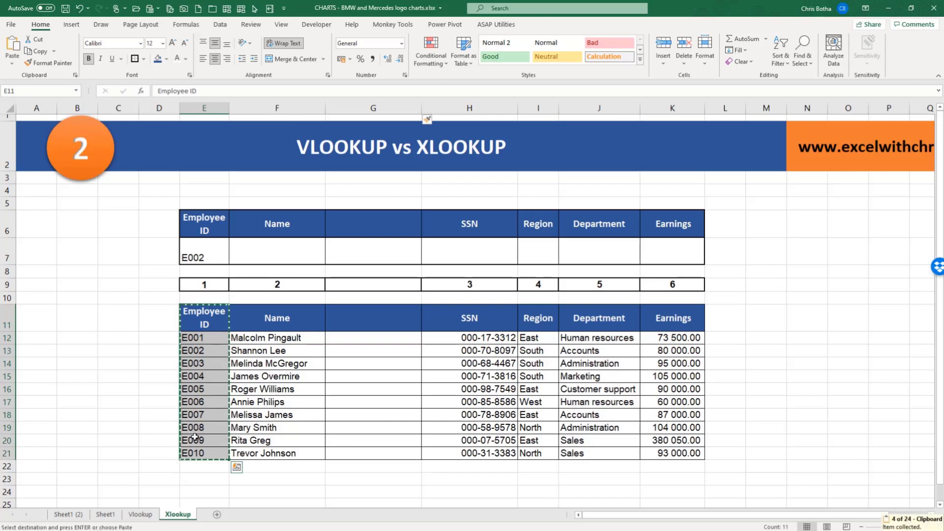
{"action": "left_click", "coordinate": [388, 325]}
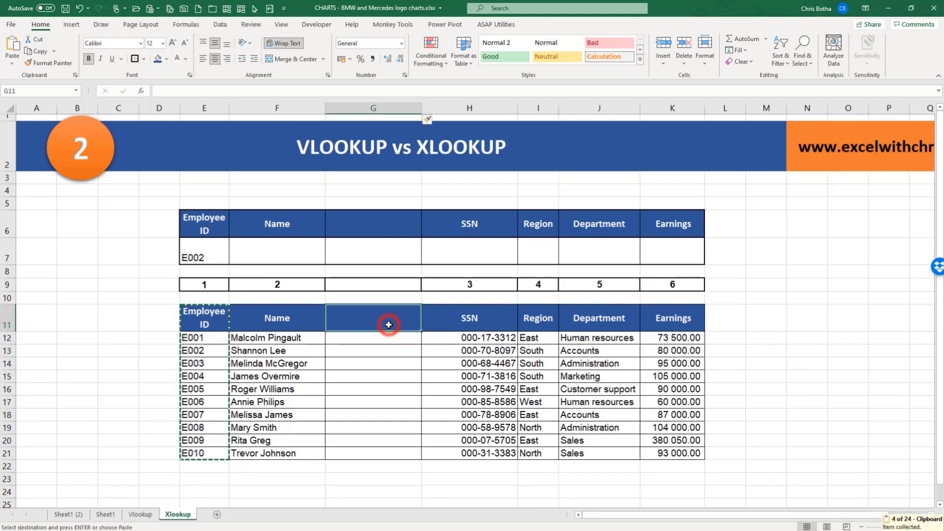
{"action": "key", "text": "Return"}
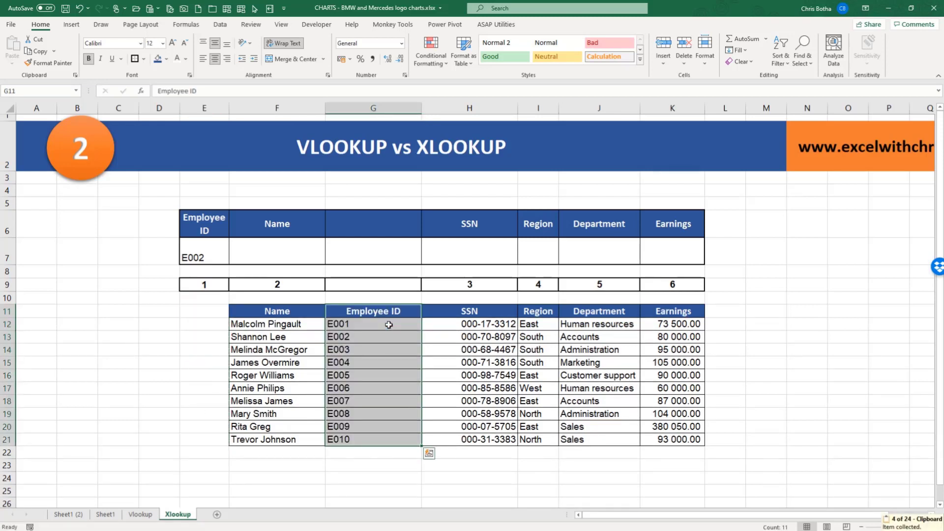
- Move the employee table F11:K21 so it starts at E11, and autofit the width of column E to the names
{"action": "left_click_drag", "start_coordinate": [244, 310], "coordinate": [659, 440]}
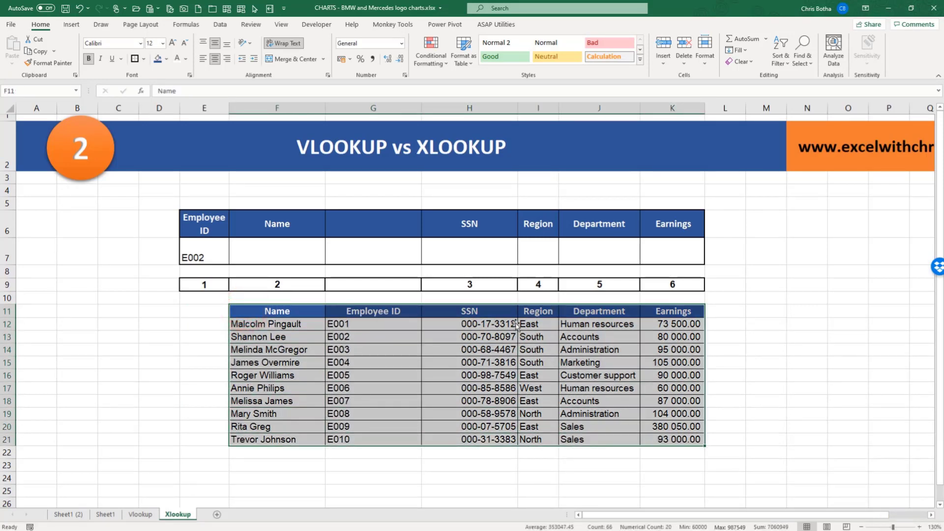
{"action": "left_click_drag", "start_coordinate": [492, 303], "coordinate": [403, 313]}
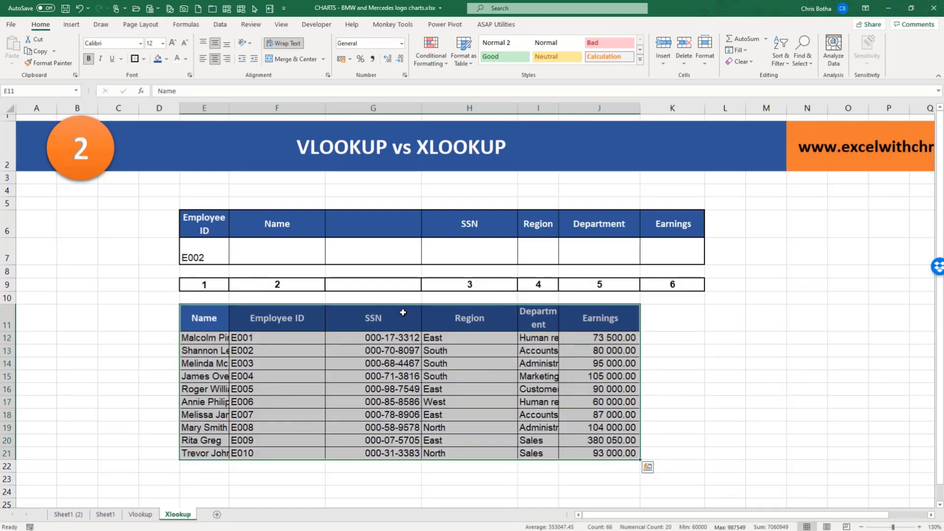
{"action": "double_click", "coordinate": [228, 108]}
{"action": "left_click", "coordinate": [289, 352]}
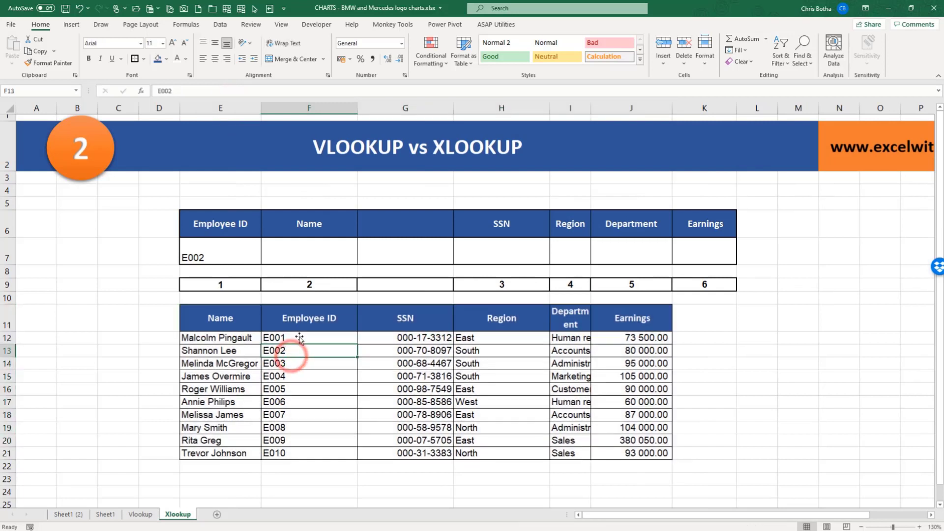
{"action": "left_click", "coordinate": [299, 336]}
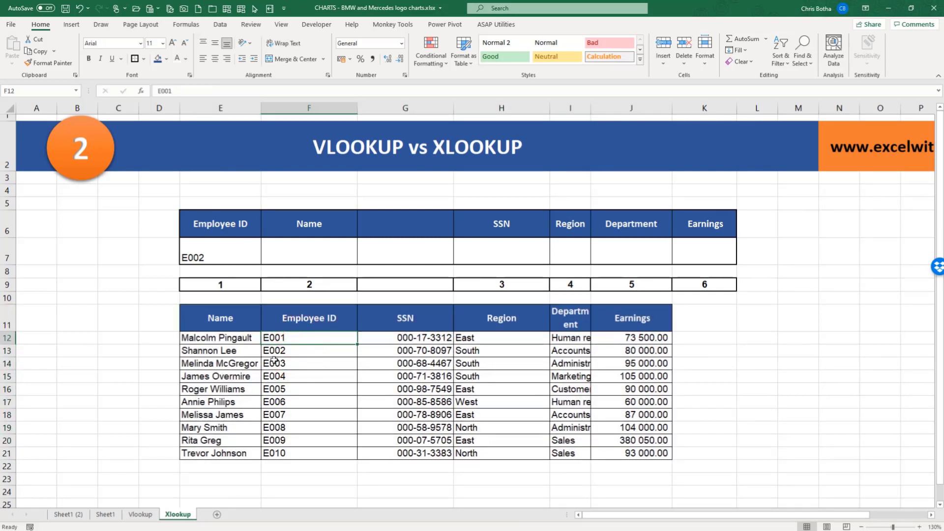
{"action": "left_click", "coordinate": [222, 412]}
{"action": "left_click", "coordinate": [295, 401]}
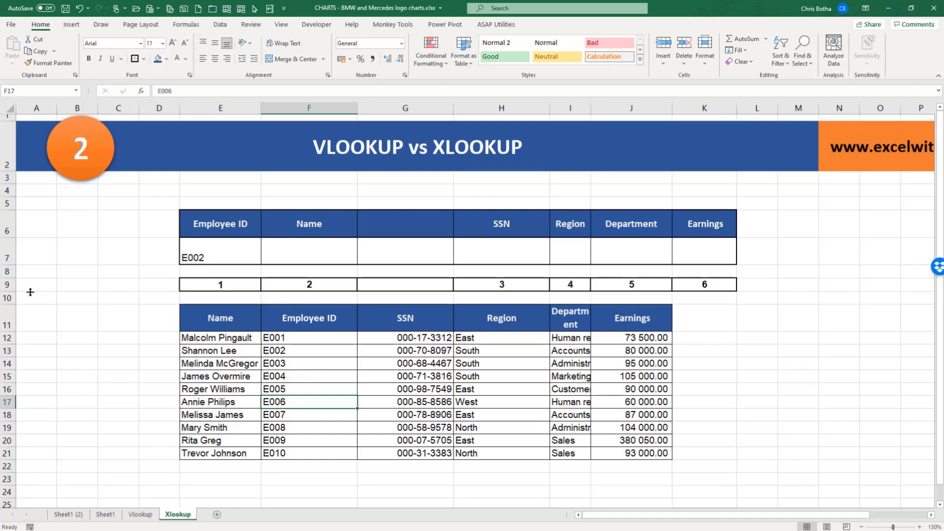
- Delete row 9 containing the column index numbers
{"action": "left_click", "coordinate": [6, 284]}
{"action": "right_click", "coordinate": [6, 284]}
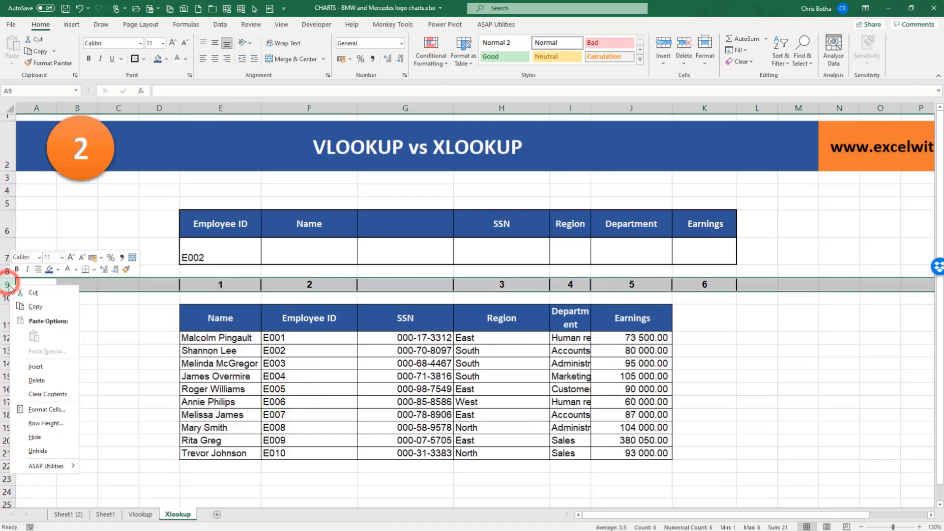
{"action": "left_click", "coordinate": [32, 381]}
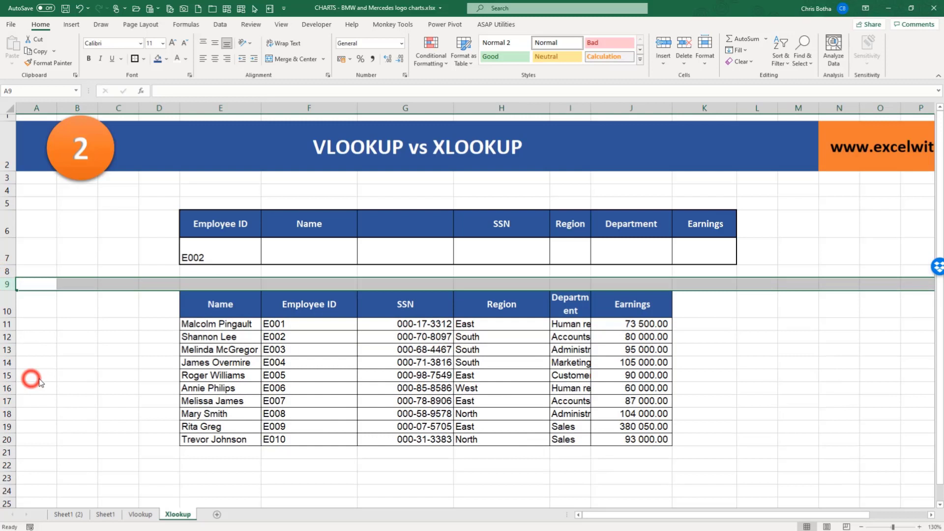
{"action": "left_click", "coordinate": [254, 375]}
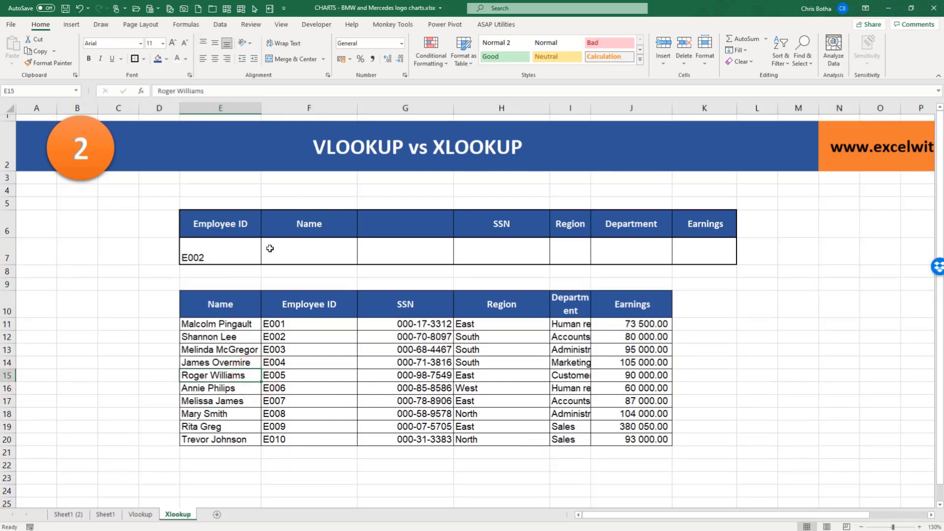
- Move the SSN to Earnings headers and result cells H6:K7 so they start at G6, closing the blank column gap
{"action": "left_click_drag", "start_coordinate": [486, 218], "coordinate": [689, 260]}
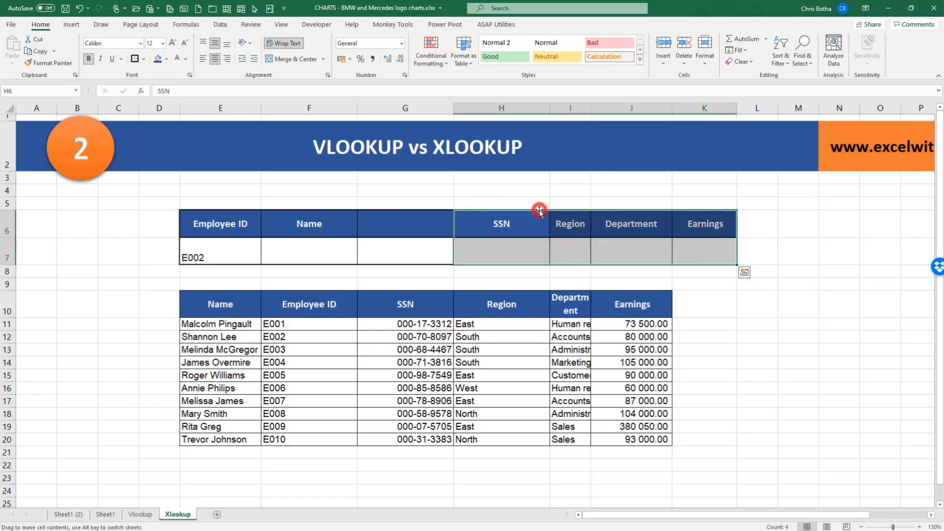
{"action": "left_click_drag", "start_coordinate": [540, 211], "coordinate": [438, 222]}
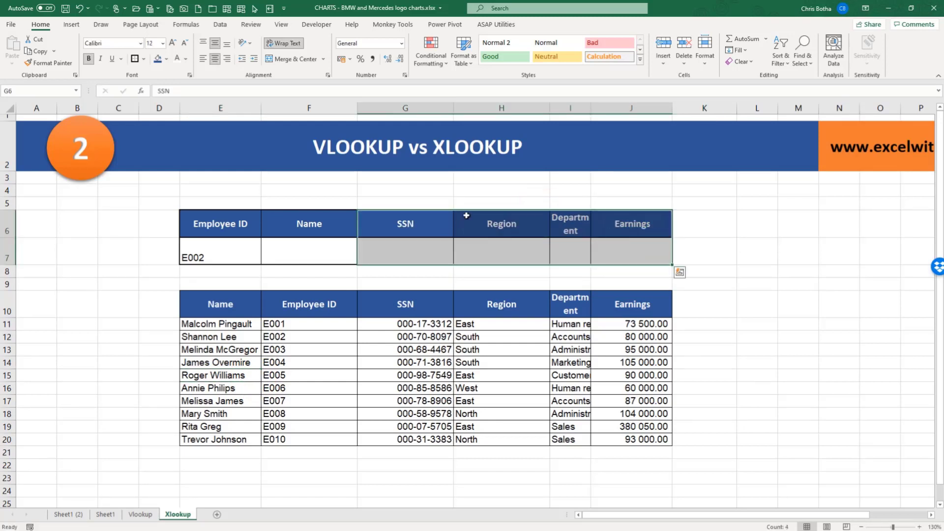
{"action": "left_click", "coordinate": [572, 191]}
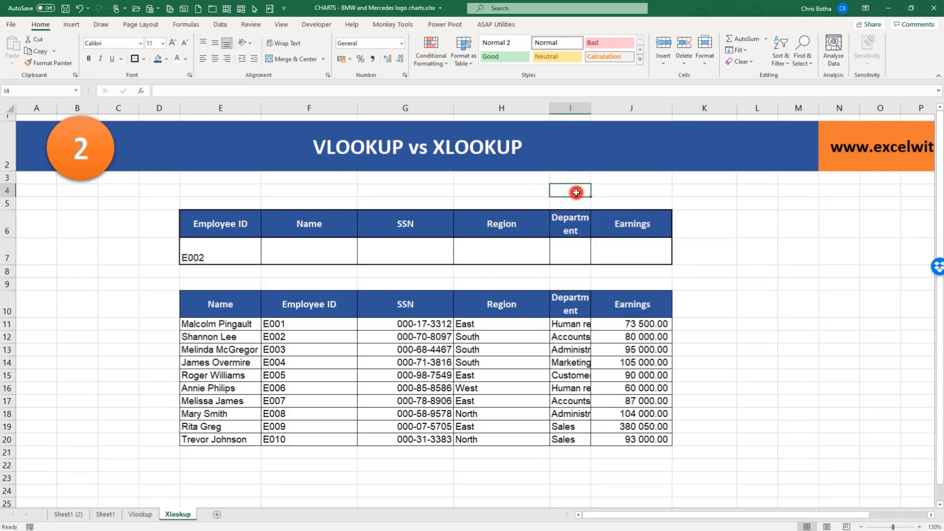
- Autofit column I, and enter an XLOOKUP in F7 that finds E7 in F11:F20 and returns the name from E11:E20
{"action": "double_click", "coordinate": [591, 106]}
{"action": "left_click", "coordinate": [313, 252]}
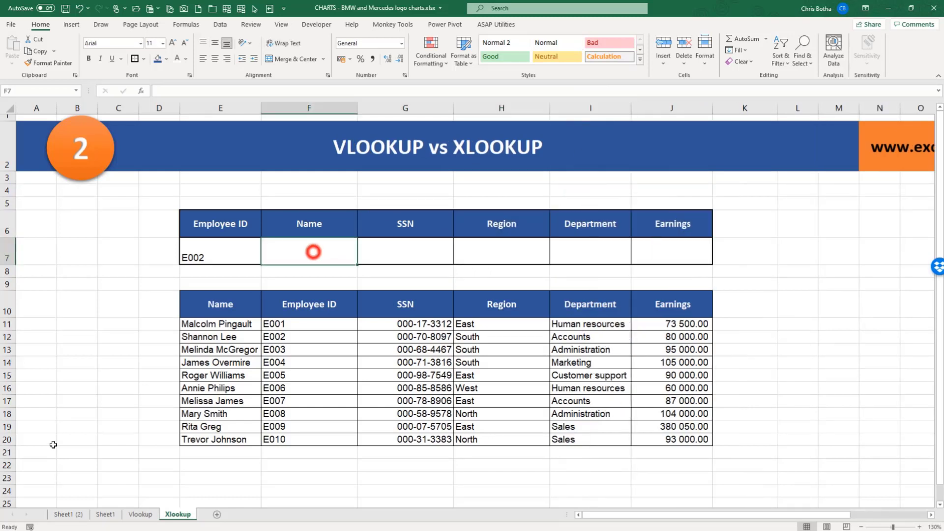
{"action": "type", "text": "=xl"}
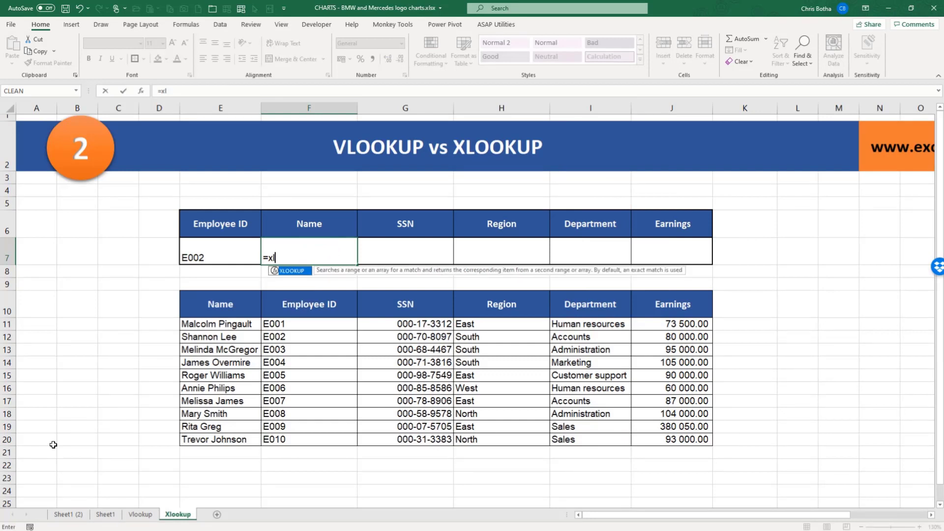
{"action": "type", "text": "ookup"}
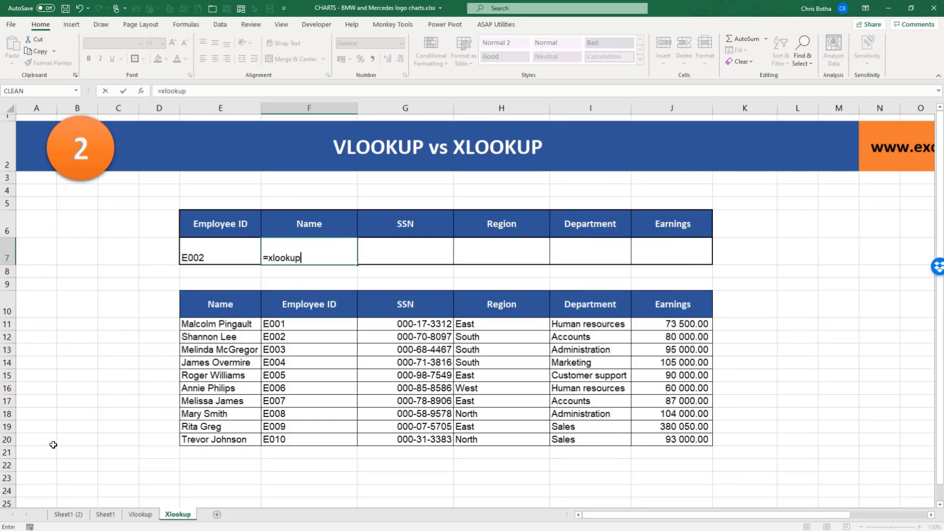
{"action": "type", "text": "("}
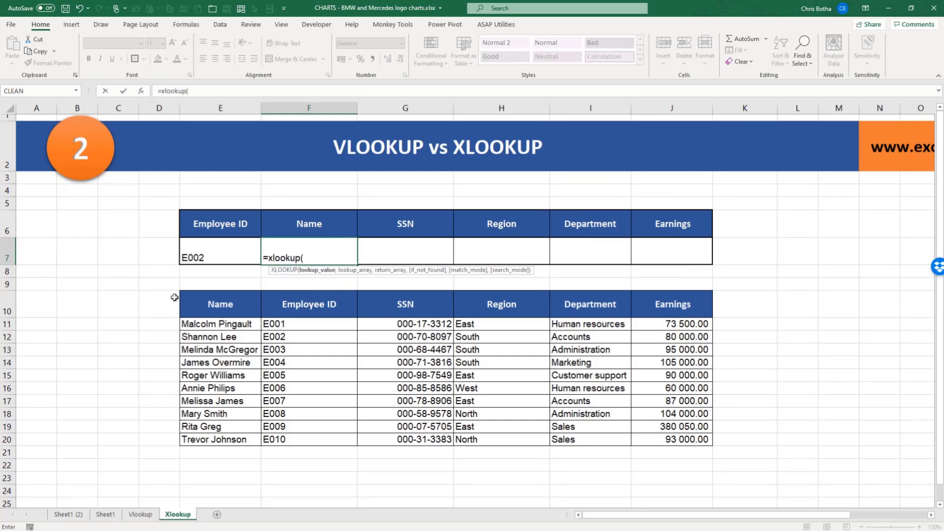
{"action": "left_click", "coordinate": [209, 255]}
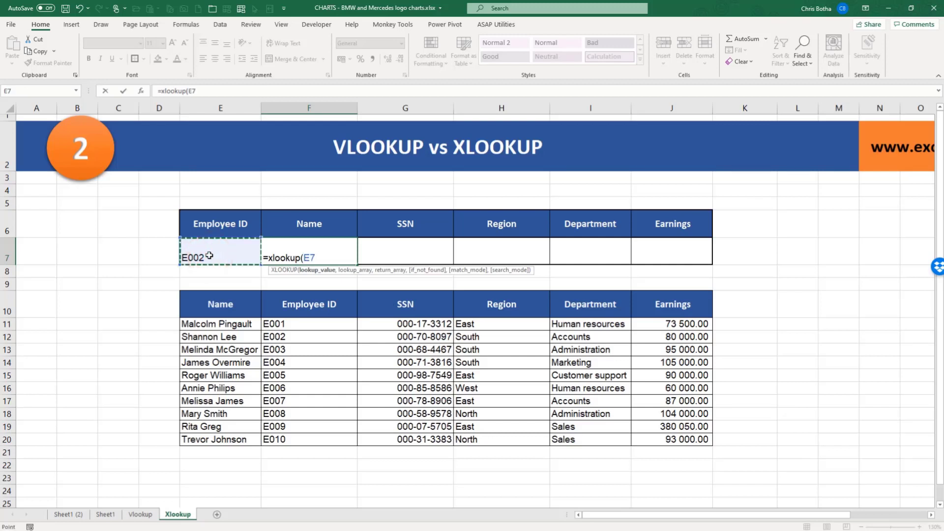
{"action": "type", "text": ","}
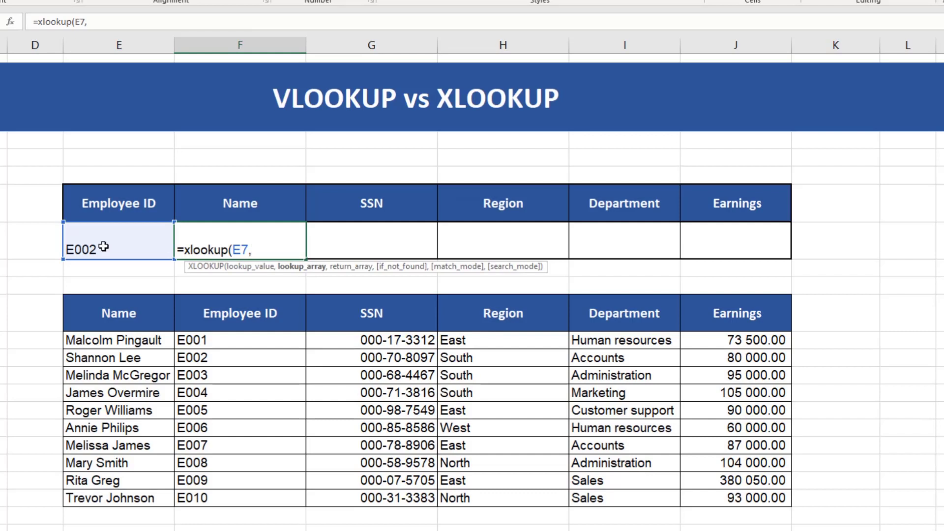
{"action": "left_click", "coordinate": [240, 344]}
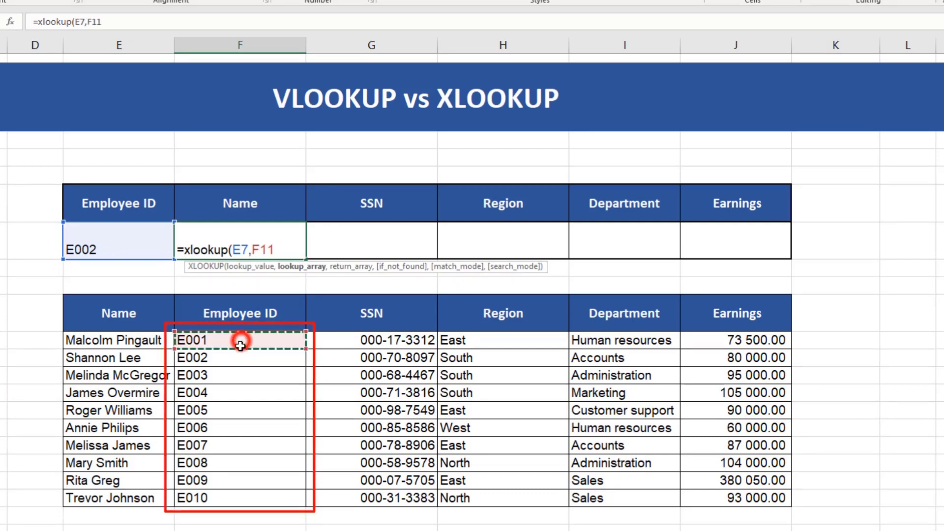
{"action": "left_click_drag", "start_coordinate": [241, 344], "coordinate": [244, 497]}
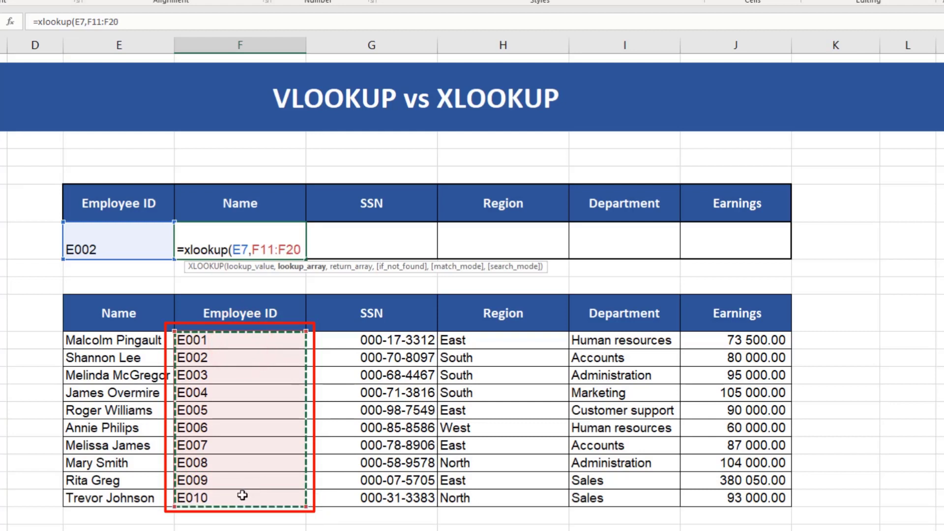
{"action": "type", "text": ","}
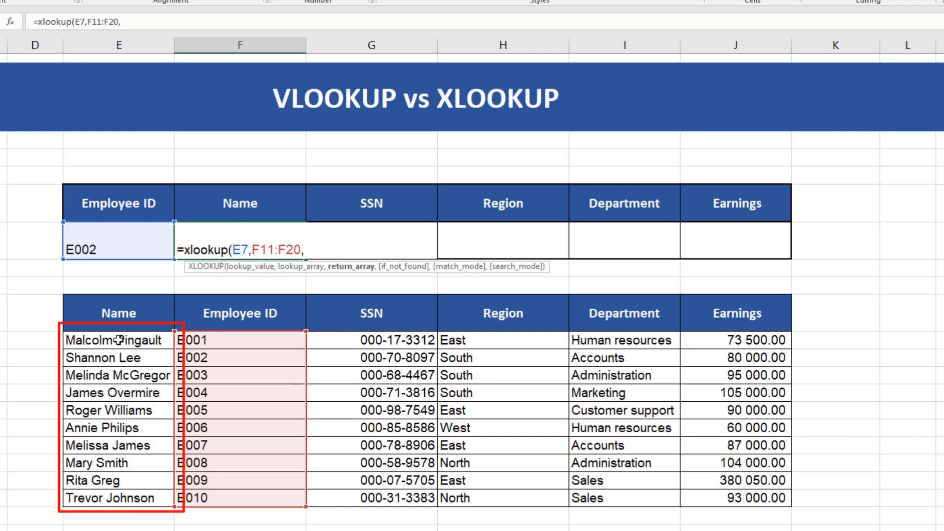
{"action": "left_click_drag", "start_coordinate": [118, 340], "coordinate": [122, 493]}
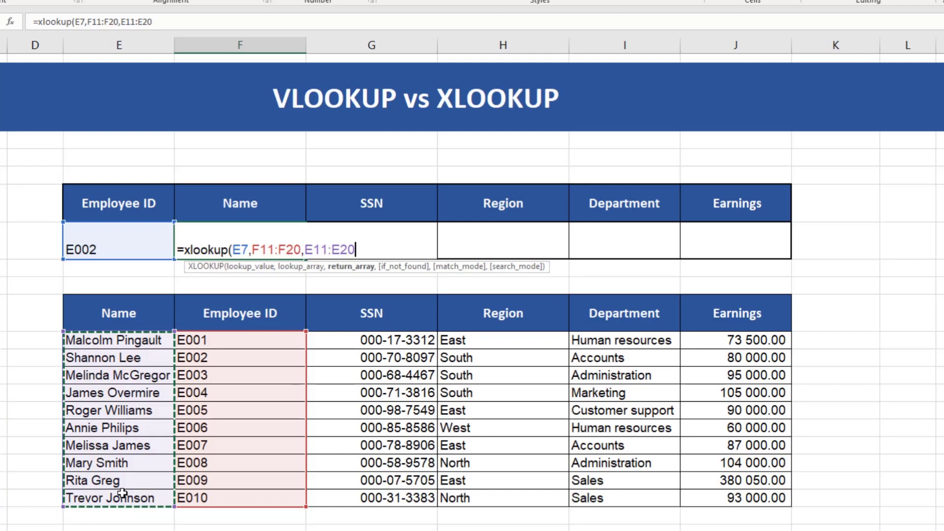
{"action": "type", "text": ")"}
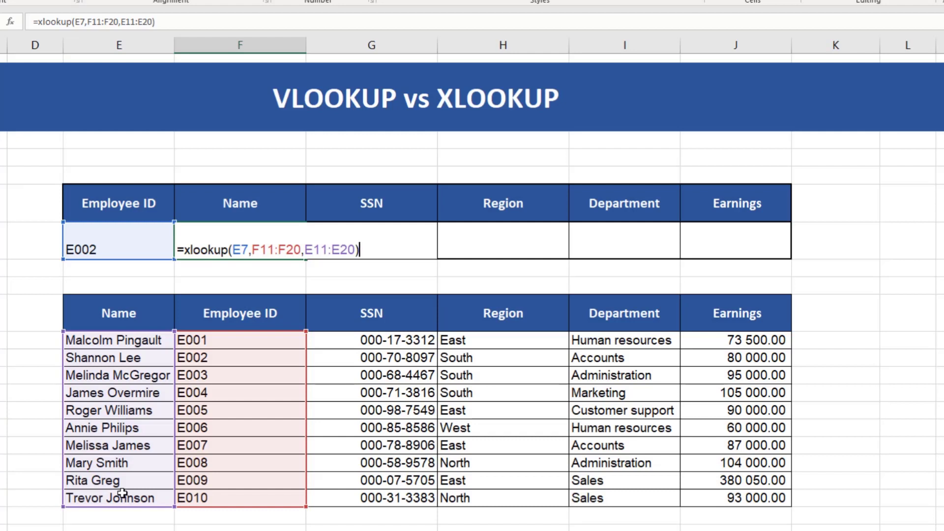
{"action": "key", "text": "Return"}
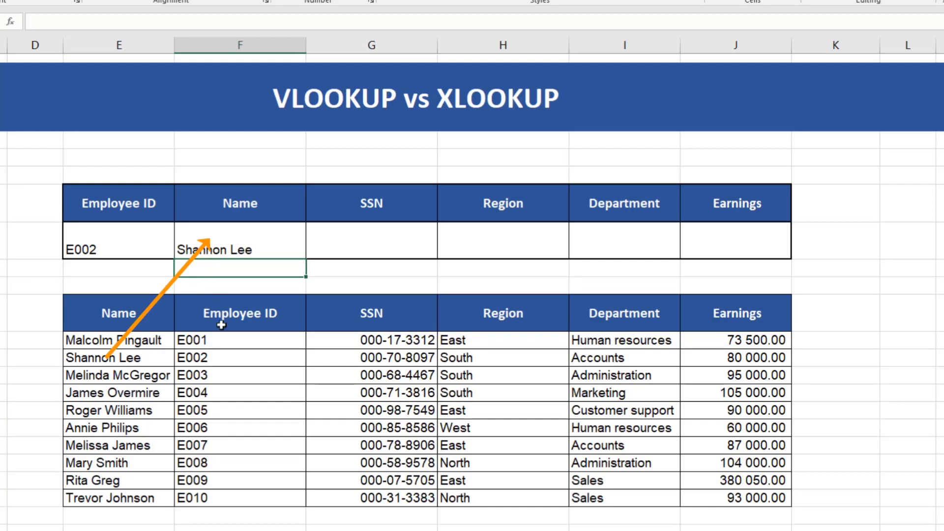
- Enter an XLOOKUP in G7 that finds E7 in F11:F20 and returns the SSN from G11:G20
{"action": "left_click", "coordinate": [224, 340]}
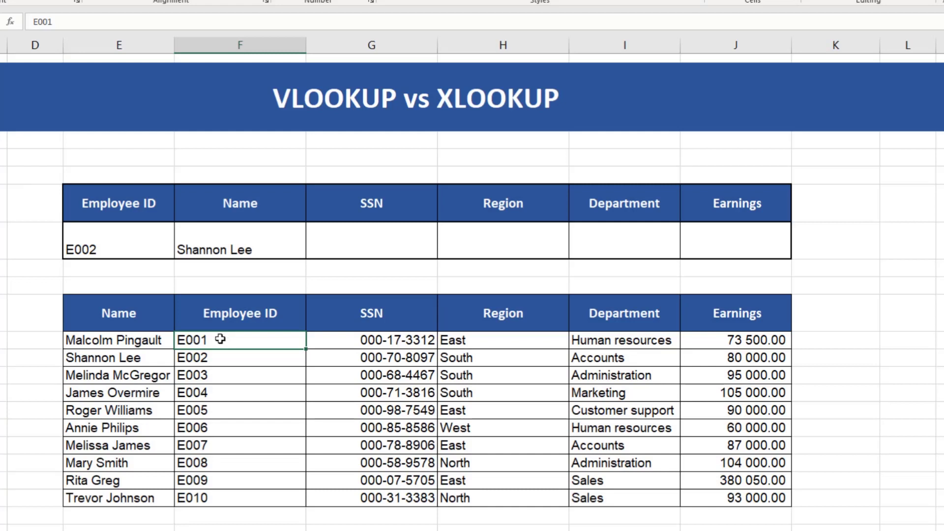
{"action": "left_click", "coordinate": [337, 250]}
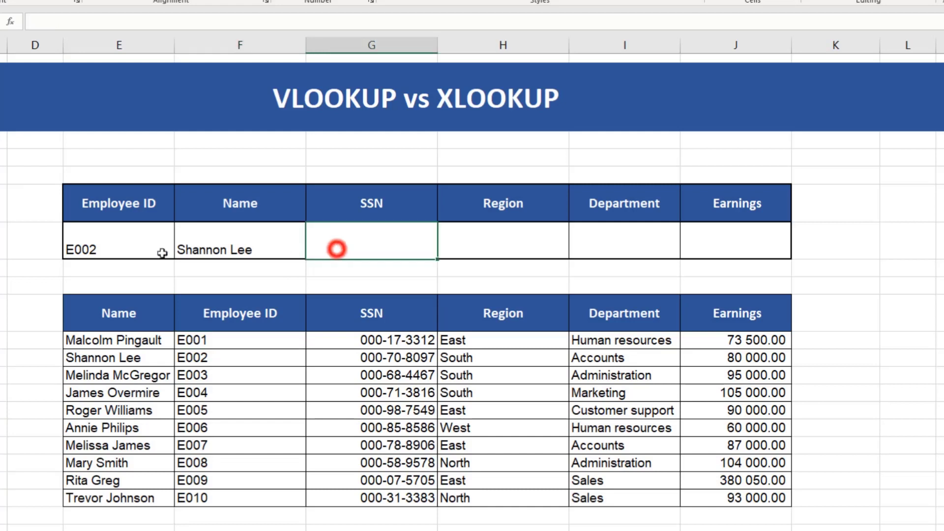
{"action": "type", "text": "=xloo"}
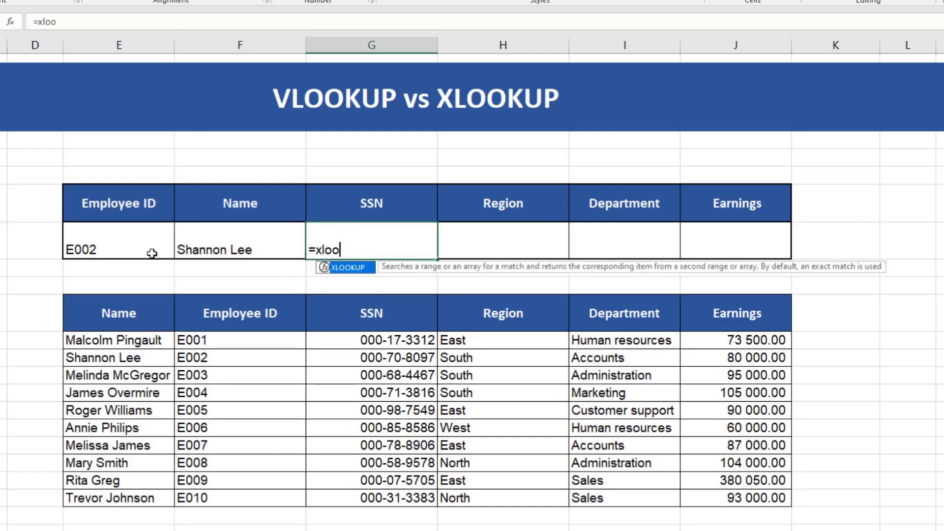
{"action": "type", "text": "p"}
{"action": "key", "text": "BackSpace"}
{"action": "type", "text": "kup("}
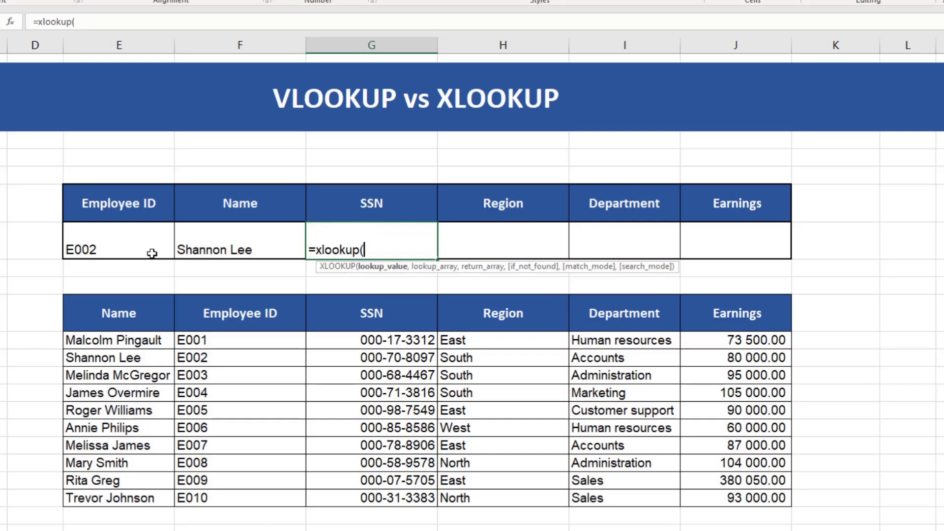
{"action": "left_click", "coordinate": [140, 236]}
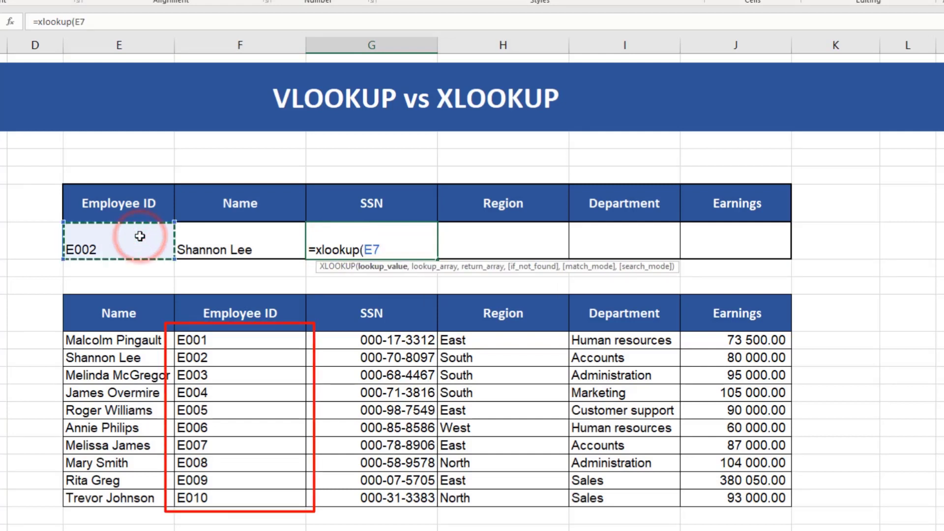
{"action": "type", "text": ","}
{"action": "left_click_drag", "start_coordinate": [229, 340], "coordinate": [233, 495]}
{"action": "type", "text": ","}
{"action": "left_click_drag", "start_coordinate": [354, 342], "coordinate": [351, 494]}
{"action": "type", "text": ")"}
{"action": "key", "text": "Return"}
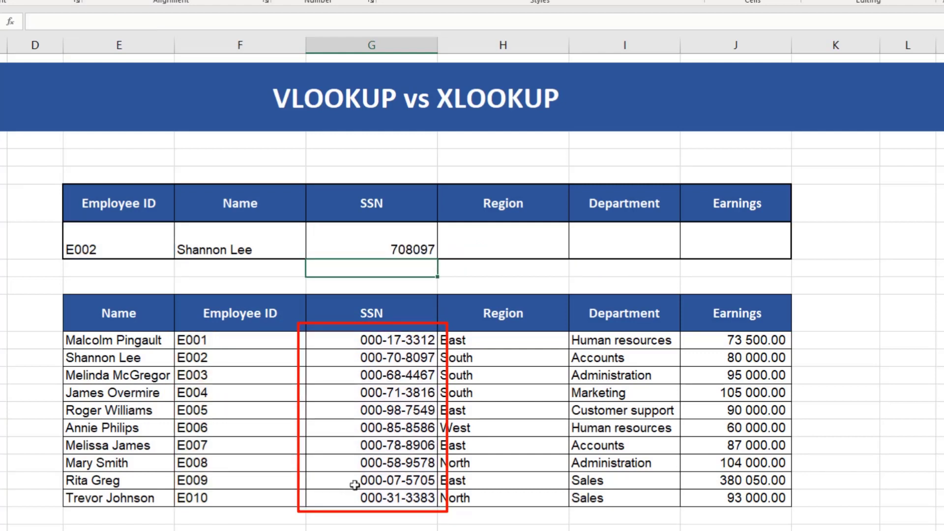
- Enter an XLOOKUP in H7 that finds E7 in F11:F20 and returns the region from H11:H20
{"action": "left_click", "coordinate": [464, 241]}
{"action": "type", "text": "="}
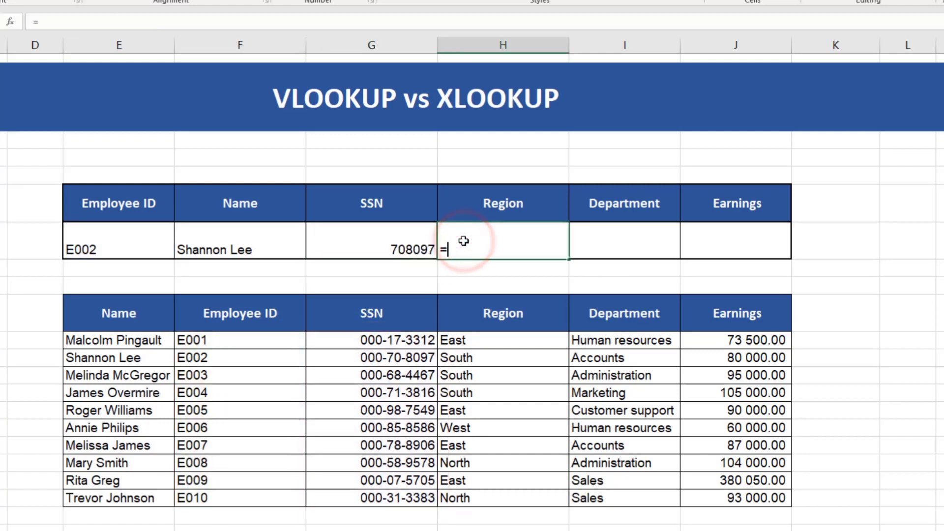
{"action": "type", "text": "xlookup"}
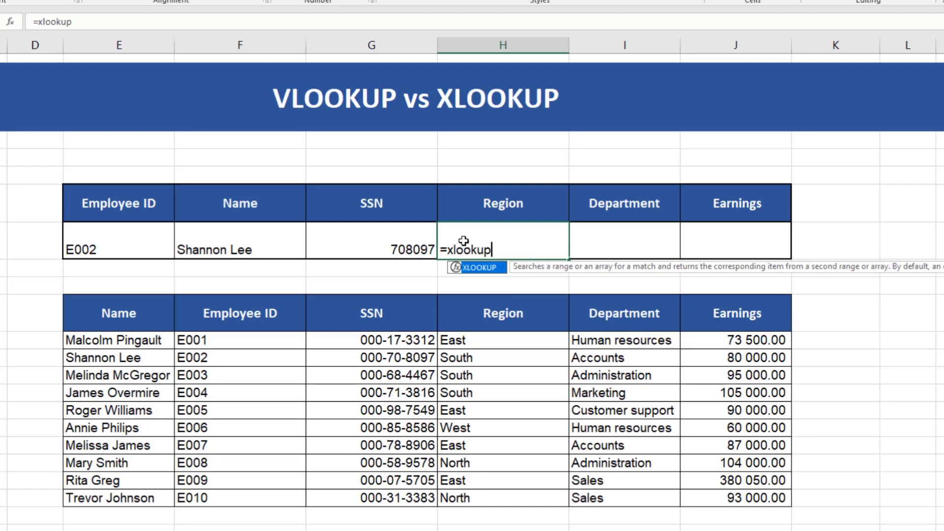
{"action": "type", "text": "("}
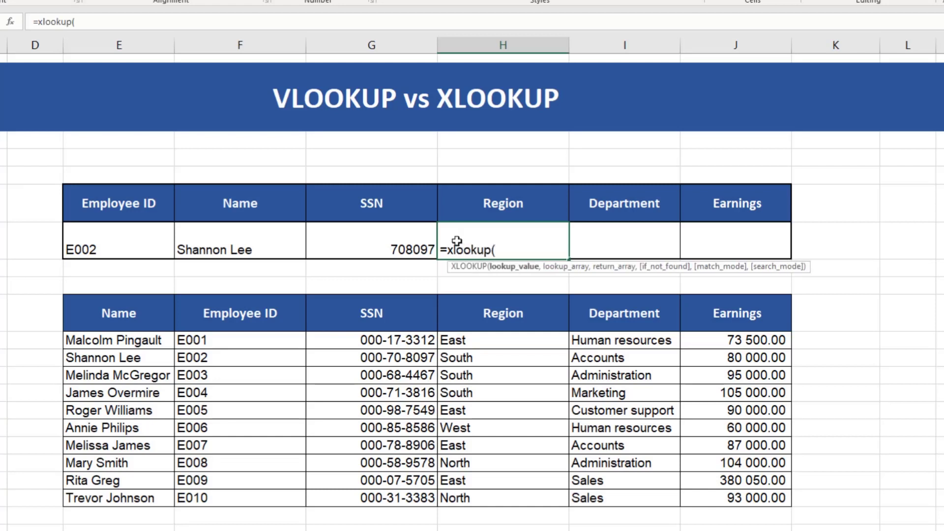
{"action": "left_click", "coordinate": [131, 247]}
{"action": "type", "text": ","}
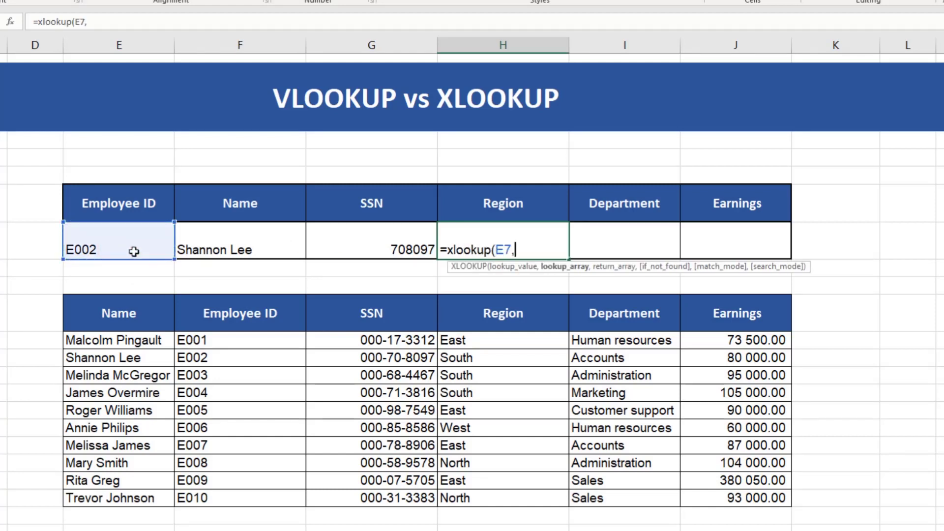
{"action": "left_click_drag", "start_coordinate": [242, 340], "coordinate": [236, 491]}
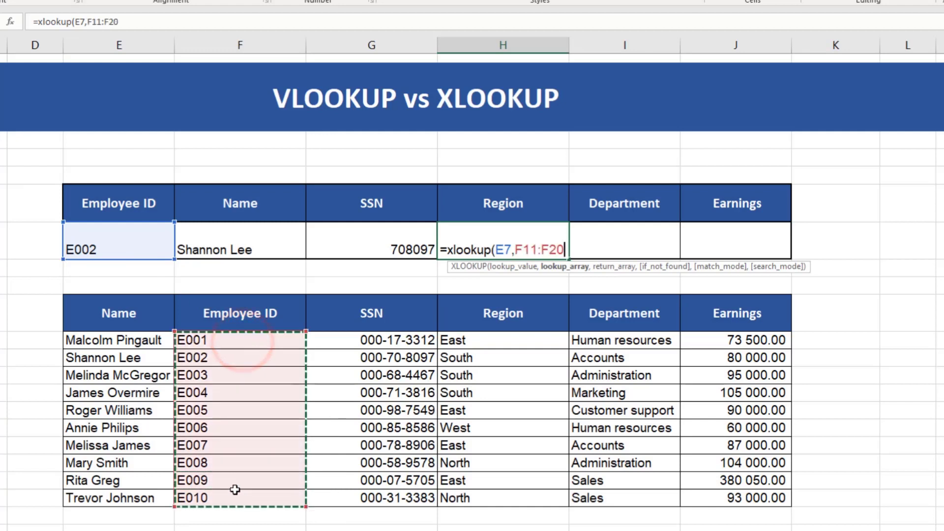
{"action": "type", "text": ","}
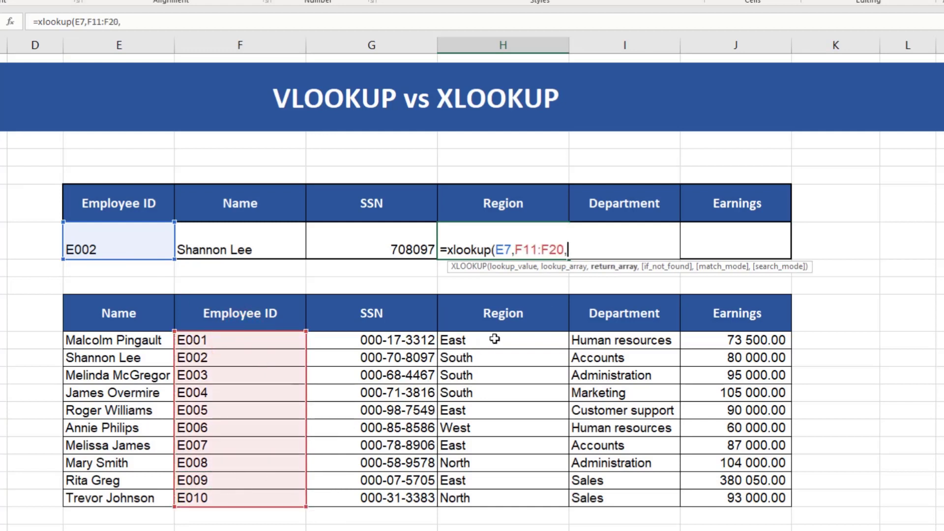
{"action": "left_click_drag", "start_coordinate": [494, 339], "coordinate": [514, 473]}
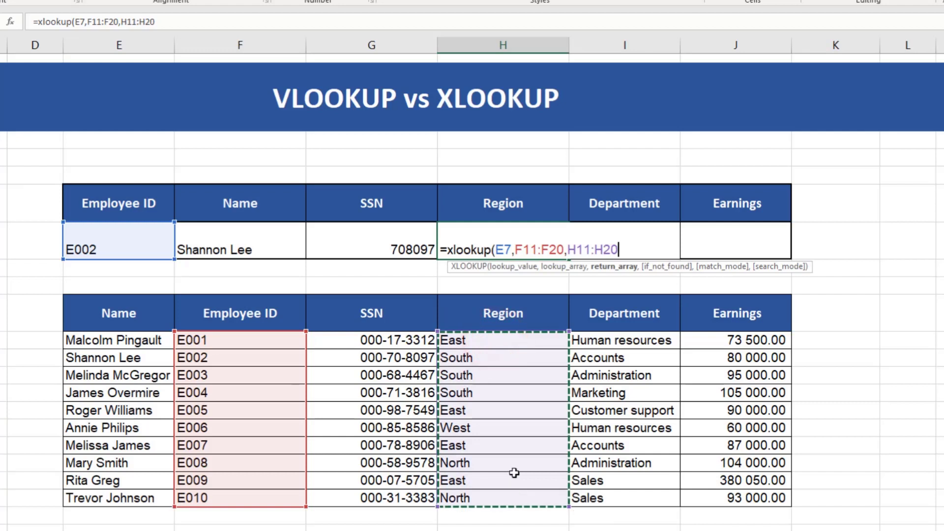
{"action": "type", "text": ")"}
{"action": "key", "text": "Return"}
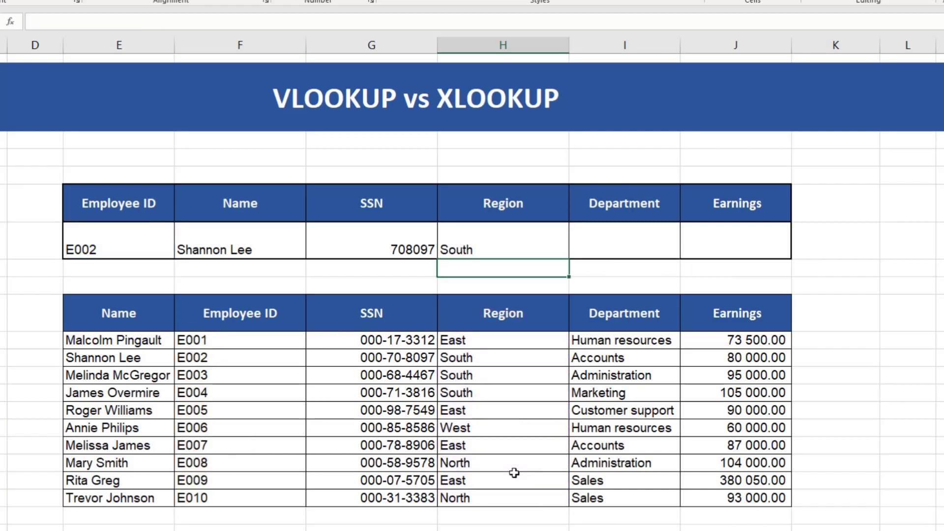
- Highlight the employee table's Employee ID entries and SSN entries in turn to compare the lookup and return ranges
{"action": "left_click", "coordinate": [598, 236]}
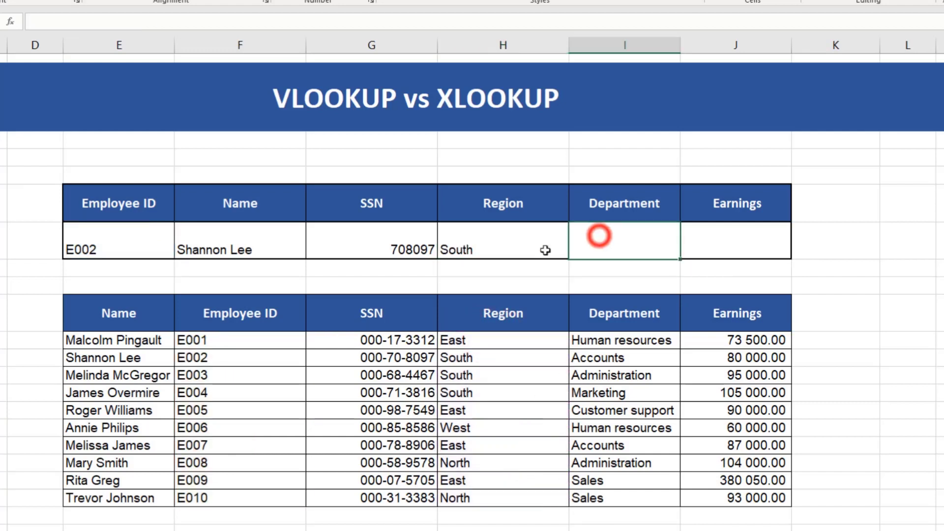
{"action": "left_click", "coordinate": [220, 340]}
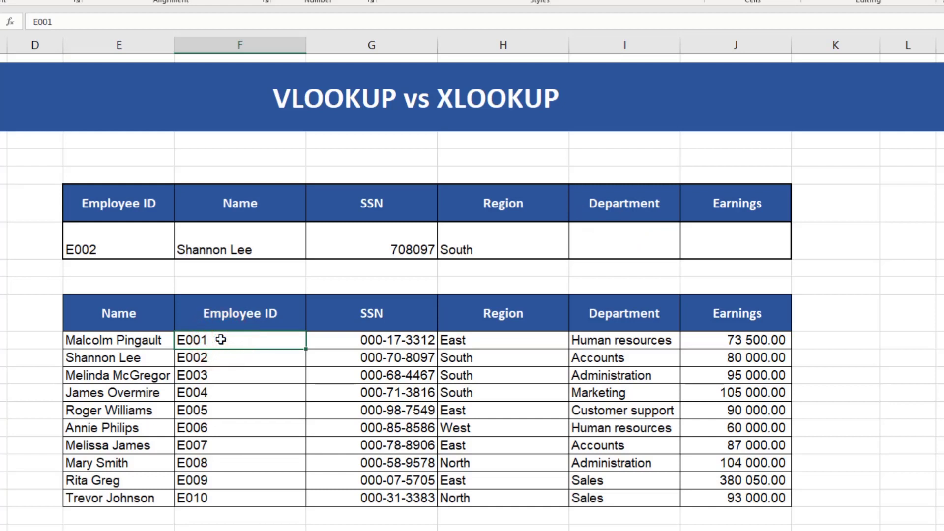
{"action": "left_click_drag", "start_coordinate": [221, 340], "coordinate": [230, 489]}
{"action": "left_click_drag", "start_coordinate": [364, 340], "coordinate": [364, 497]}
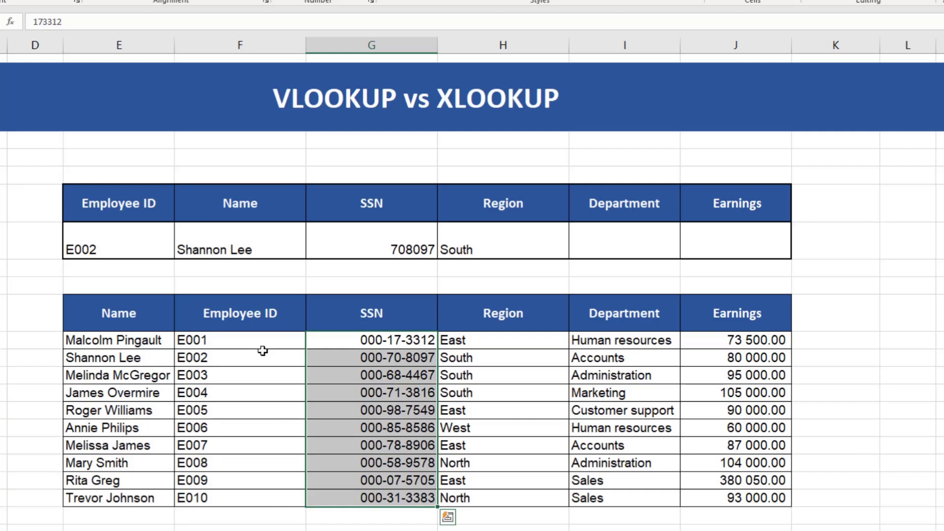
- Start an XLOOKUP formula in the Department result cell I7
{"action": "left_click", "coordinate": [618, 249]}
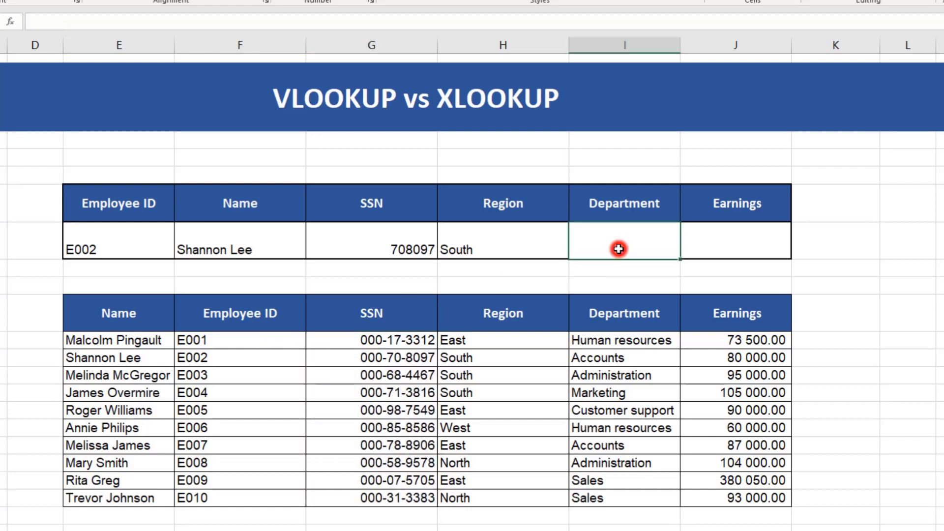
{"action": "type", "text": "=xloo"}
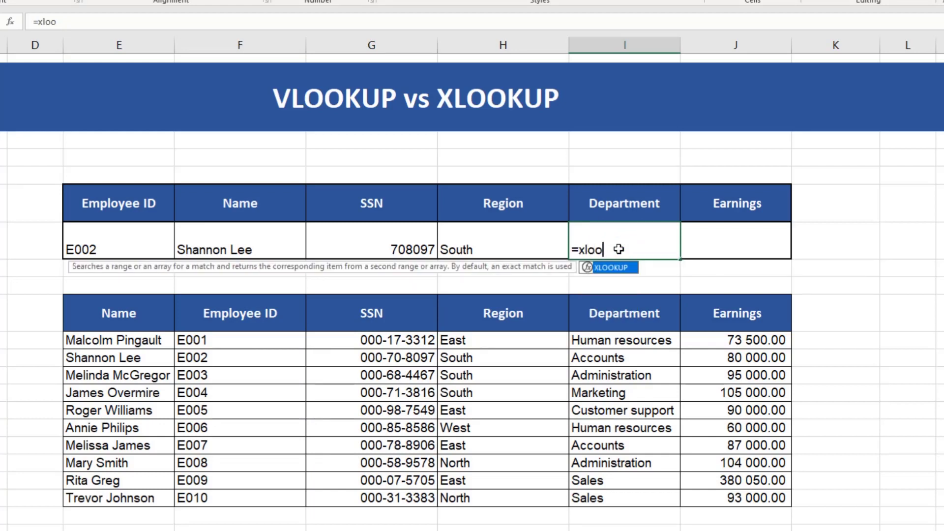
{"action": "type", "text": "kup("}
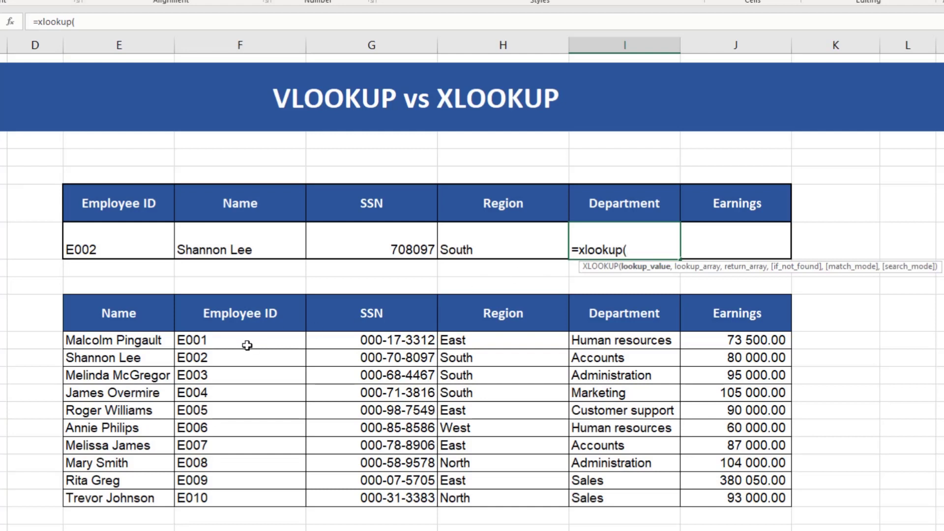
{"action": "left_click_drag", "start_coordinate": [247, 345], "coordinate": [249, 359]}
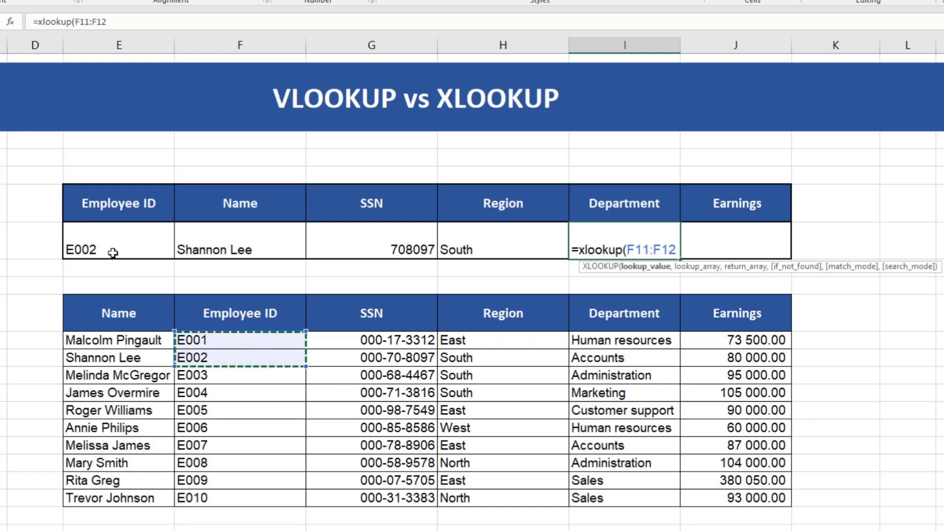
{"action": "key", "text": "BackSpace"}
{"action": "key", "text": "BackSpace"}
{"action": "key", "text": "BackSpace"}
{"action": "key", "text": "BackSpace"}
{"action": "key", "text": "BackSpace"}
{"action": "key", "text": "BackSpace"}
{"action": "key", "text": "BackSpace"}
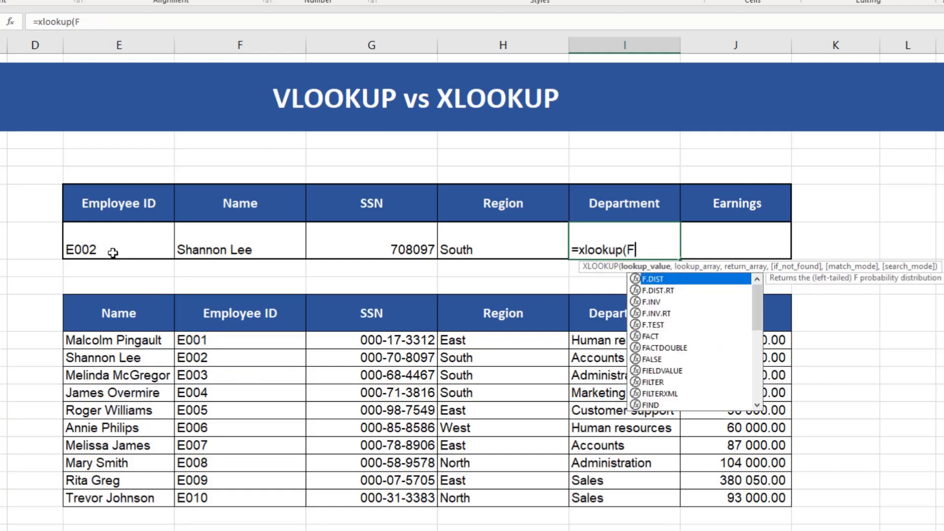
- Complete the XLOOKUP in I7 so it finds E7 in F11:F20 and returns the department from I11:I20
{"action": "left_click", "coordinate": [113, 252]}
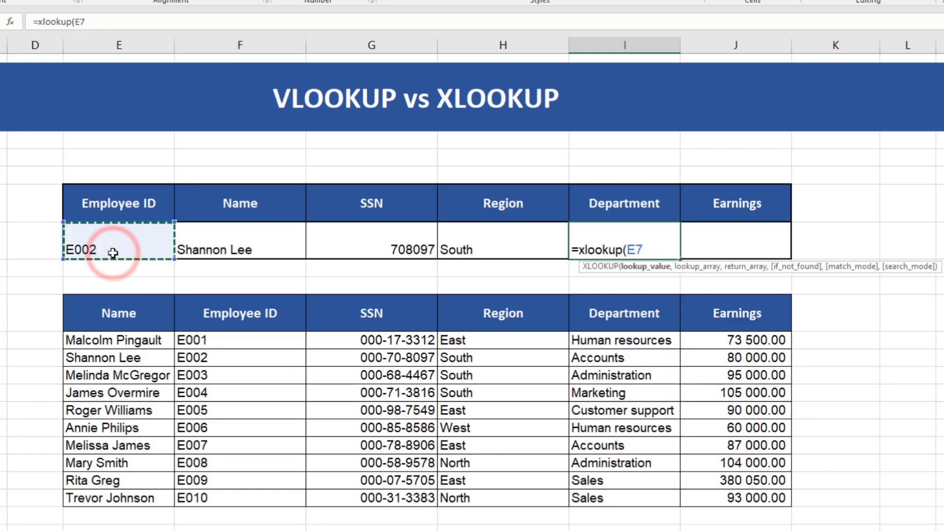
{"action": "type", "text": ","}
{"action": "left_click_drag", "start_coordinate": [246, 340], "coordinate": [246, 497]}
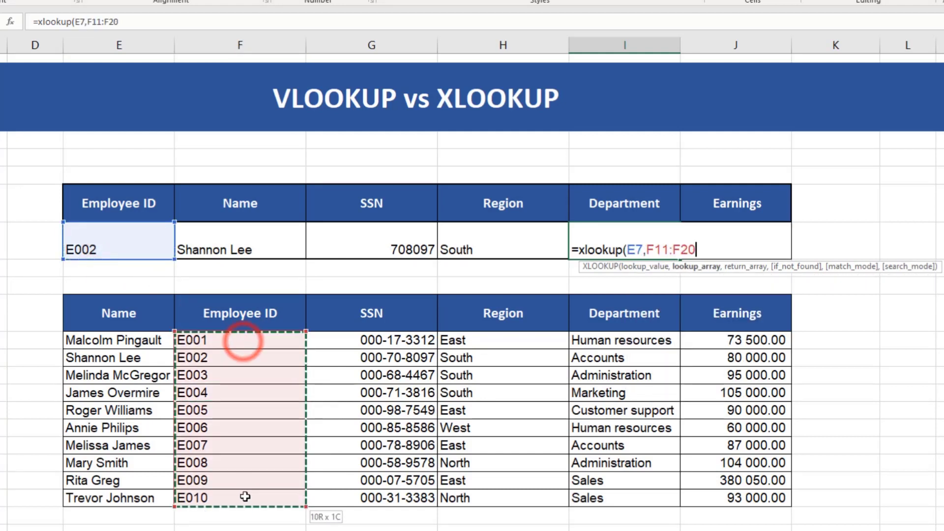
{"action": "type", "text": ","}
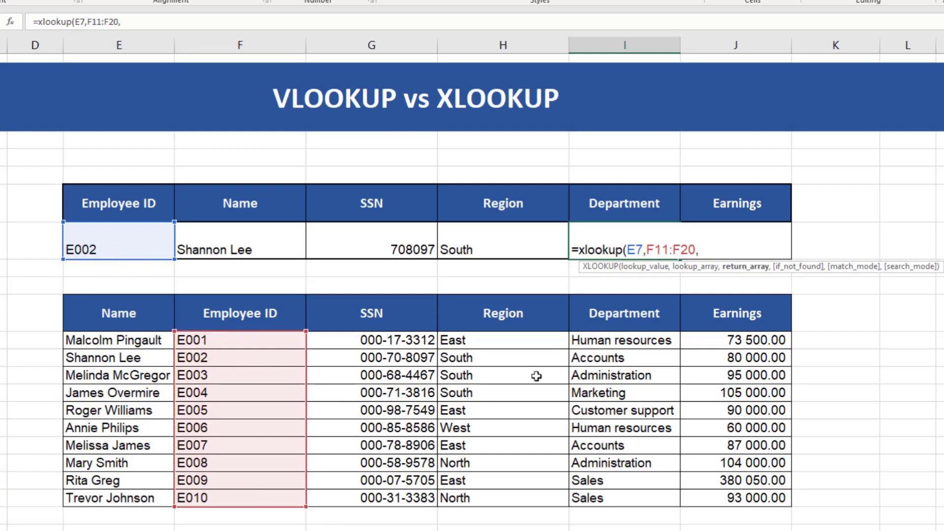
{"action": "left_click_drag", "start_coordinate": [621, 341], "coordinate": [616, 498]}
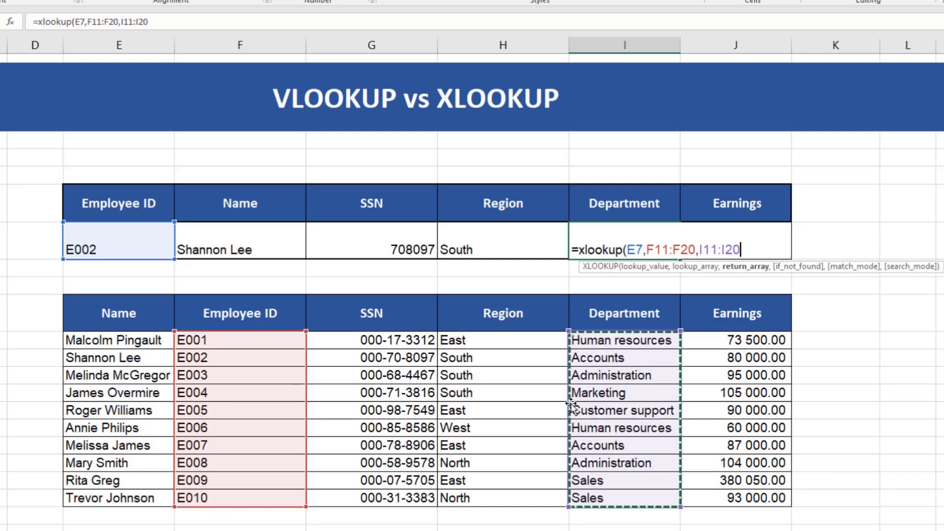
{"action": "type", "text": ")"}
{"action": "key", "text": "Return"}
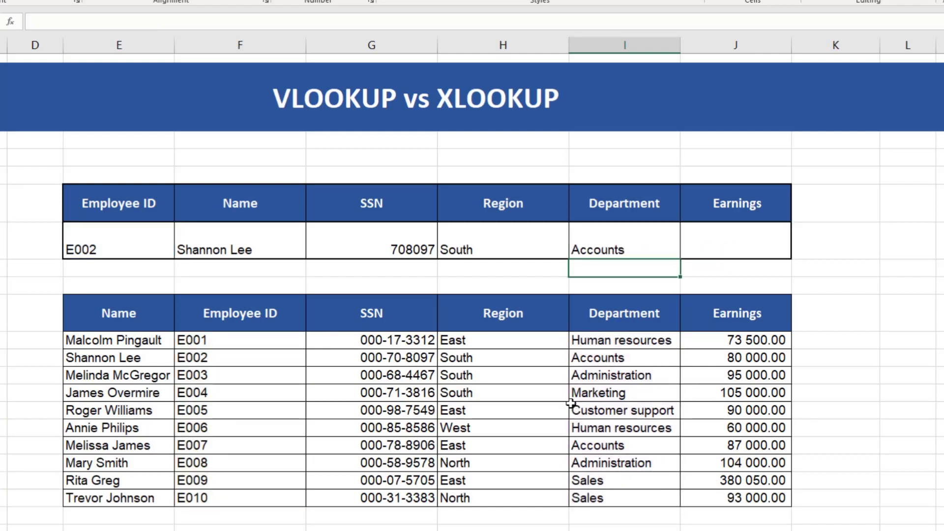
- Enter an XLOOKUP in J7 that finds E7 in F11:F20 and returns the earnings from J11:J20
{"action": "left_click", "coordinate": [746, 254]}
{"action": "type", "text": "=xloo"}
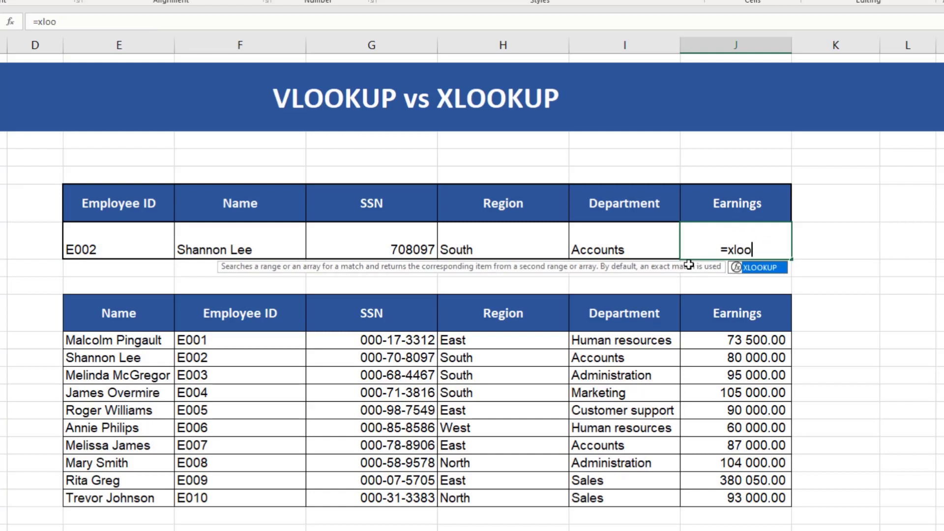
{"action": "type", "text": "kup("}
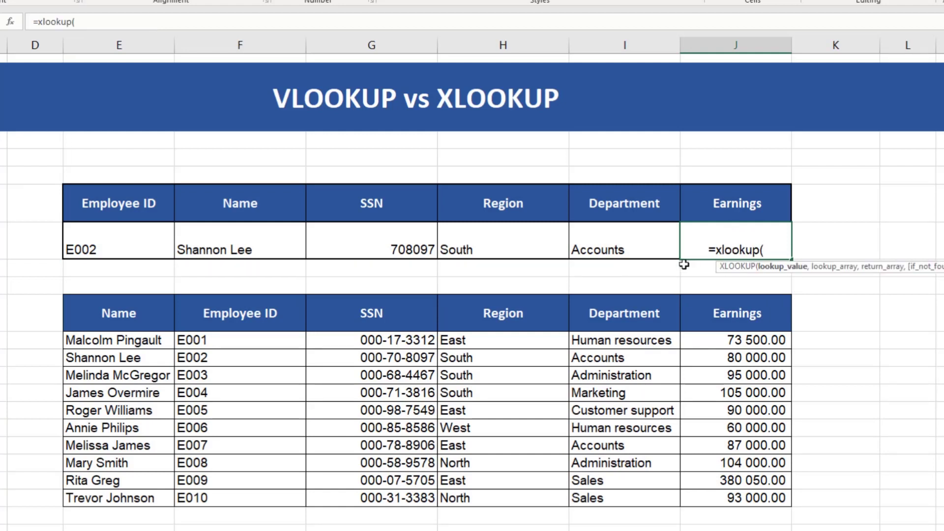
{"action": "left_click", "coordinate": [134, 243]}
{"action": "type", "text": ","}
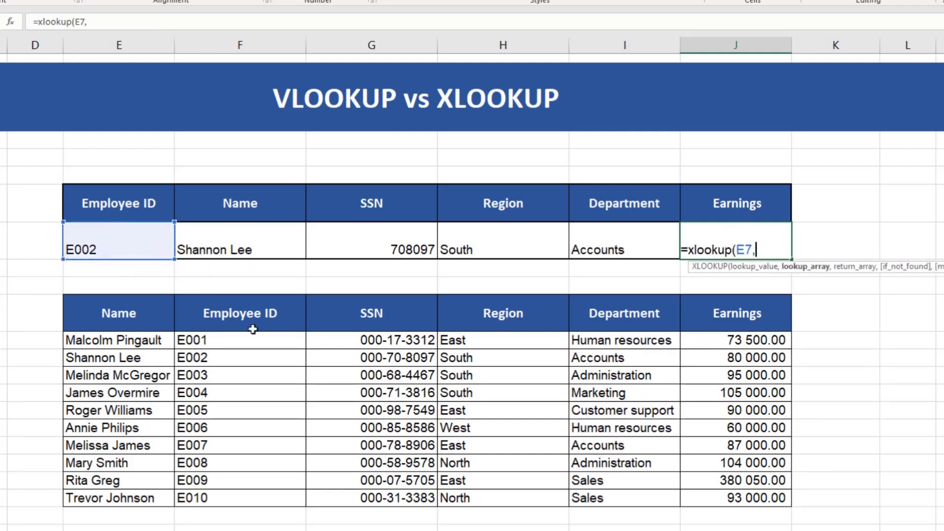
{"action": "left_click_drag", "start_coordinate": [265, 339], "coordinate": [260, 497]}
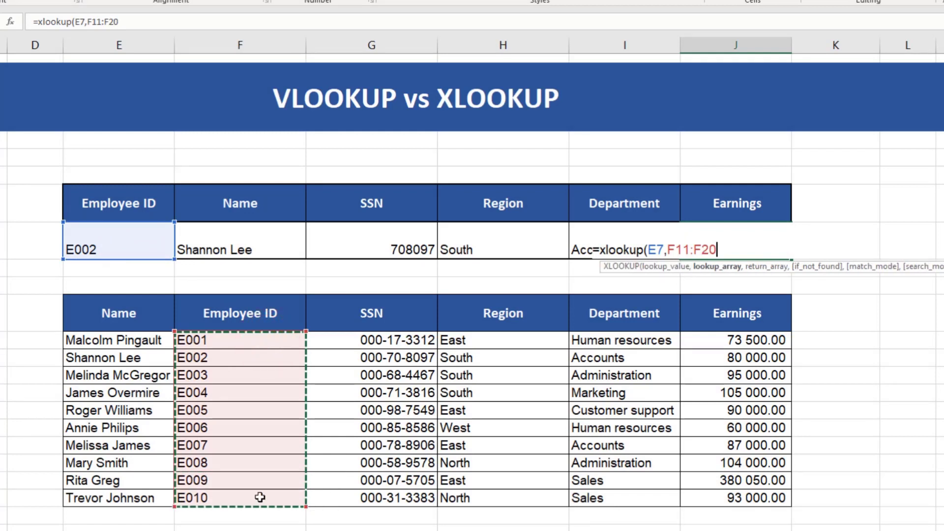
{"action": "type", "text": ","}
{"action": "left_click_drag", "start_coordinate": [718, 343], "coordinate": [714, 494]}
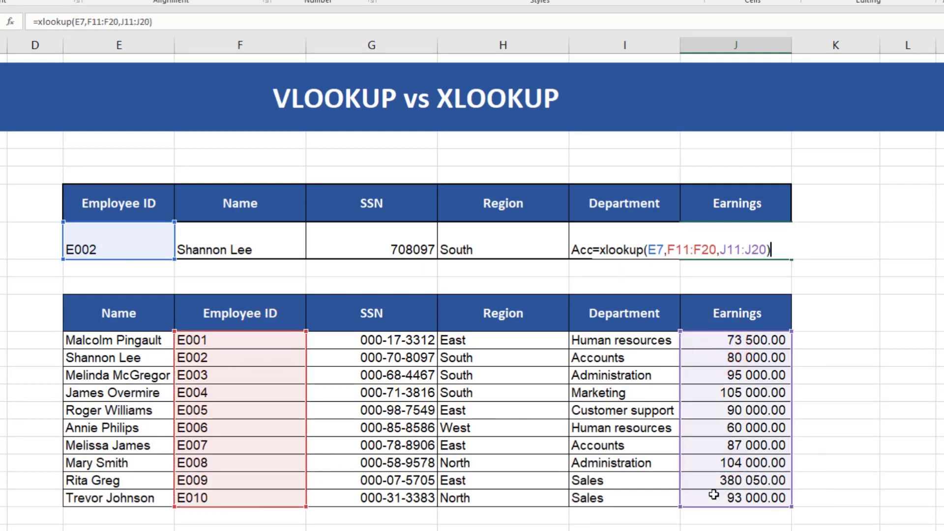
{"action": "key", "text": "Return"}
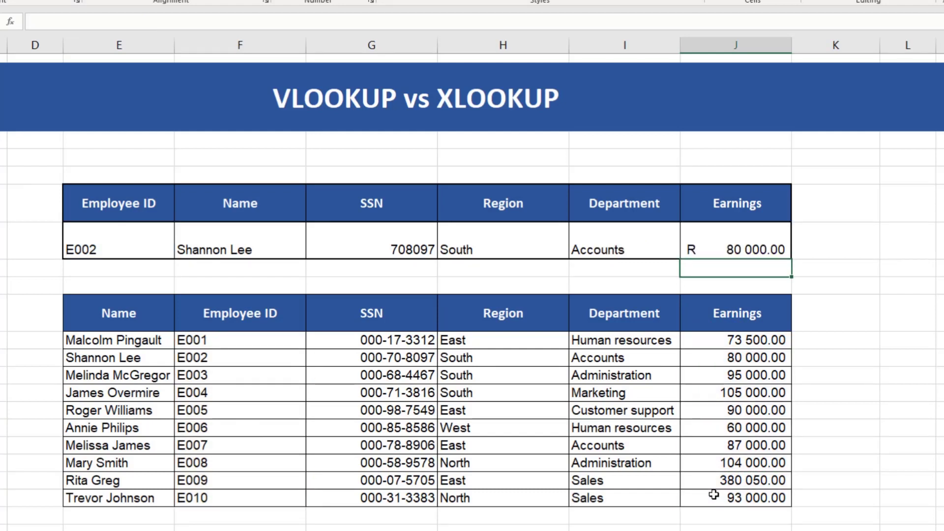
- Inspect the ranges used by the Name and SSN result formulas in F7 and G7 against the table's Employee ID entries
{"action": "left_click", "coordinate": [224, 342]}
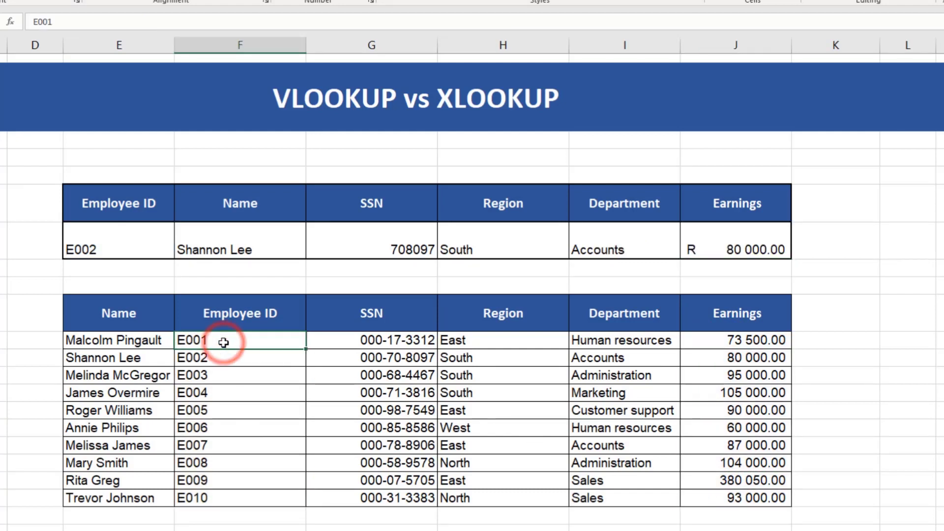
{"action": "double_click", "coordinate": [231, 249]}
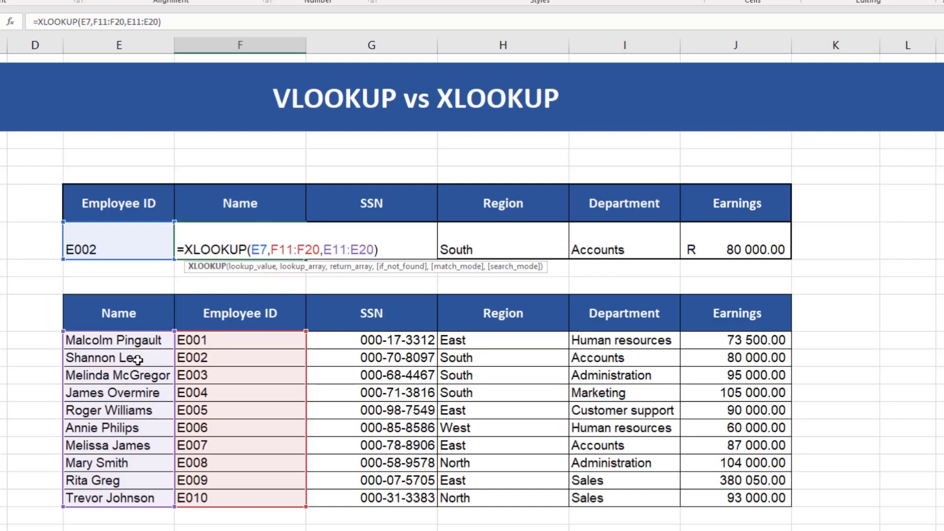
{"action": "key", "text": "Escape"}
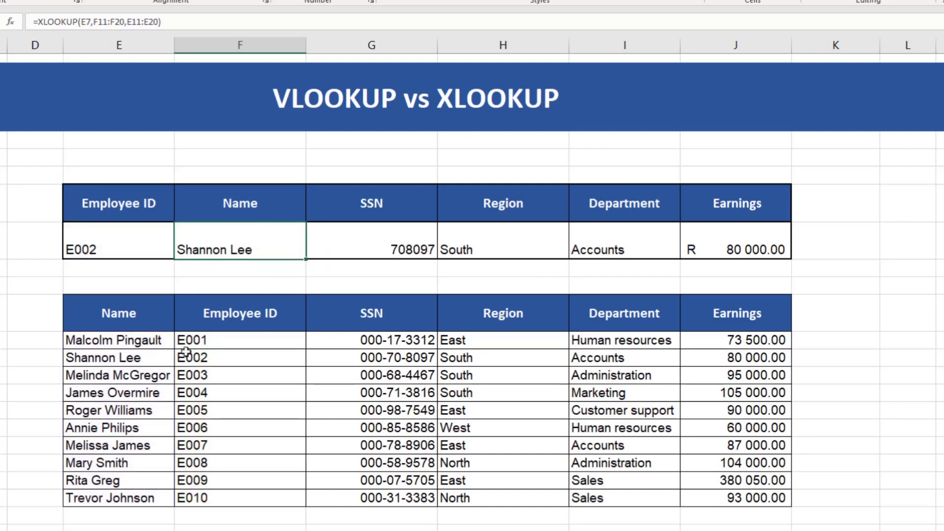
{"action": "left_click", "coordinate": [234, 343]}
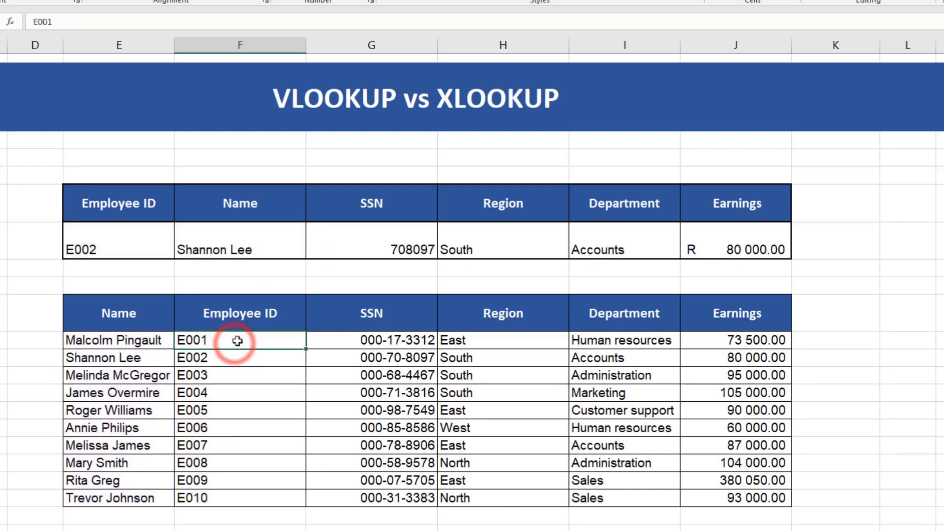
{"action": "double_click", "coordinate": [359, 246]}
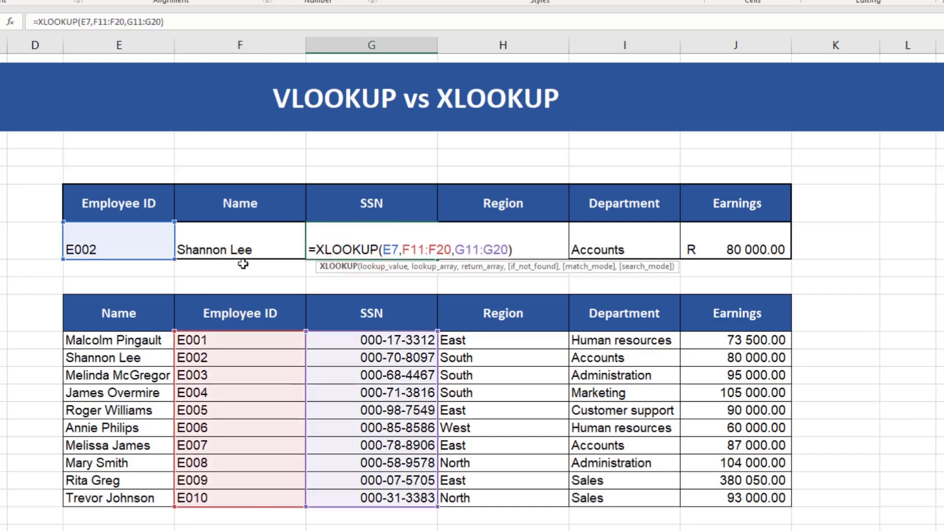
{"action": "key", "text": "ctrl+Return"}
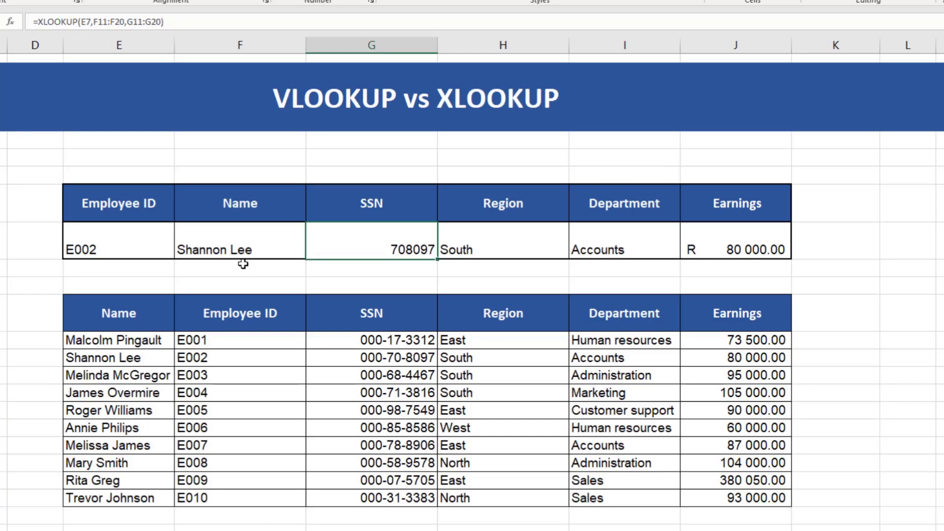
- Insert a blank column before the SSN column G
{"action": "left_click", "coordinate": [349, 42]}
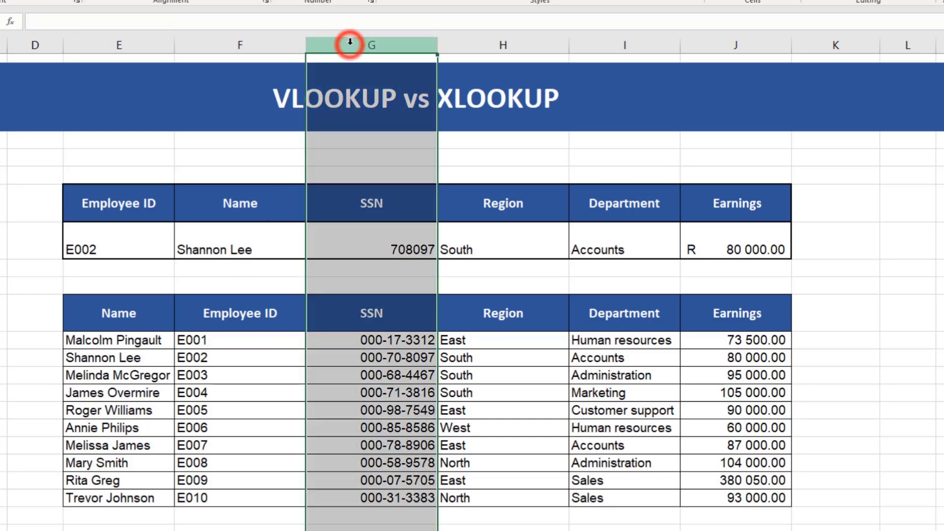
{"action": "right_click", "coordinate": [350, 42]}
{"action": "left_click", "coordinate": [399, 160]}
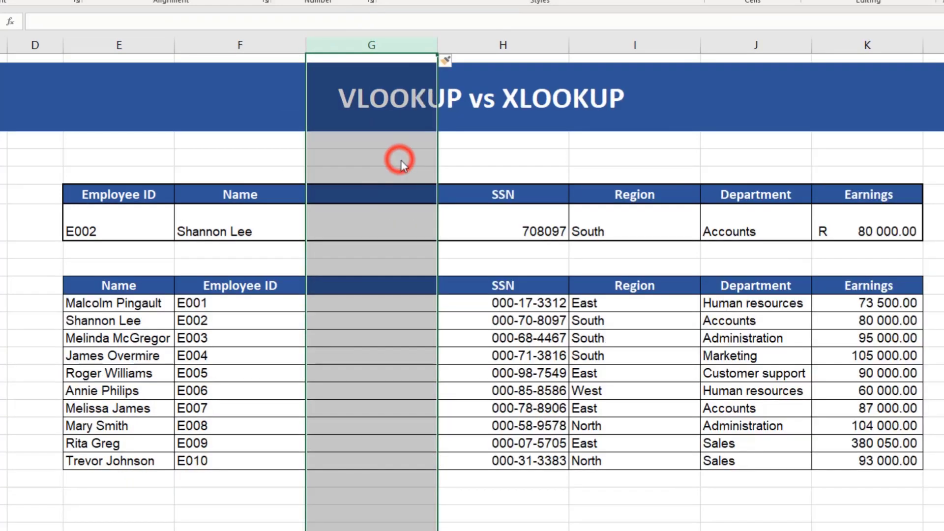
- Check the XLOOKUP formulas in the SSN, Region, Department and Earnings result cells, H7 through K7
{"action": "left_click", "coordinate": [450, 233]}
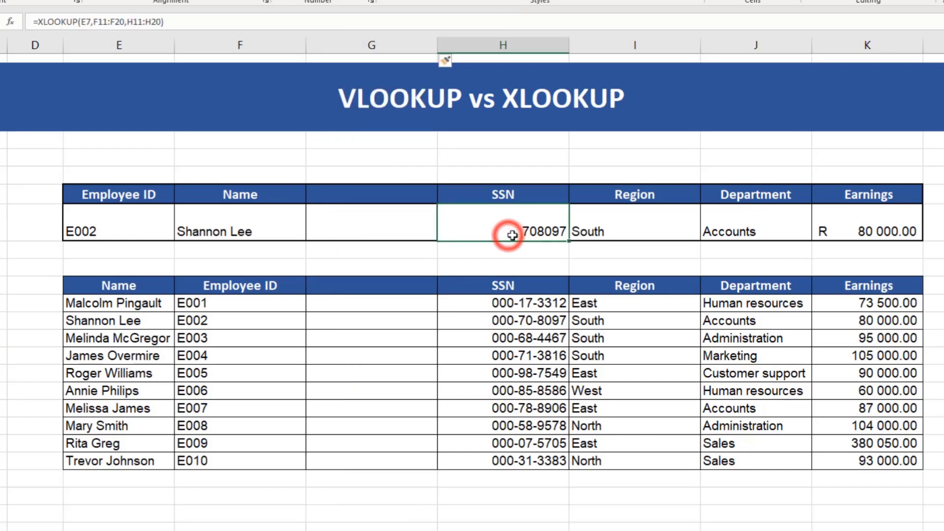
{"action": "left_click", "coordinate": [580, 232]}
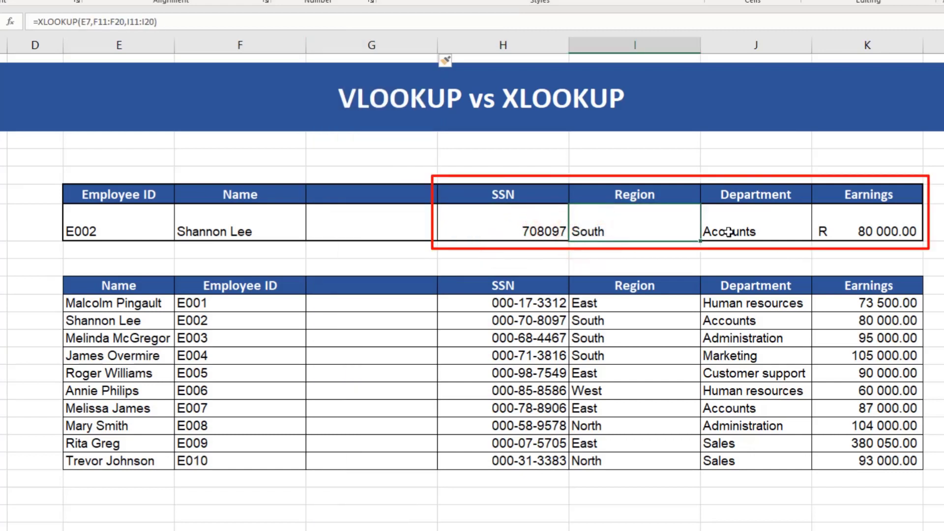
{"action": "left_click", "coordinate": [730, 232]}
{"action": "left_click", "coordinate": [865, 231]}
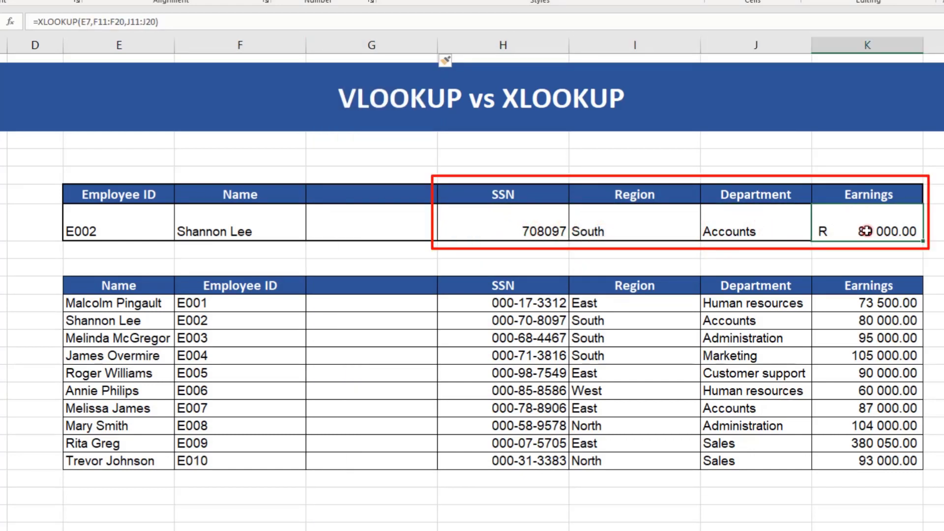